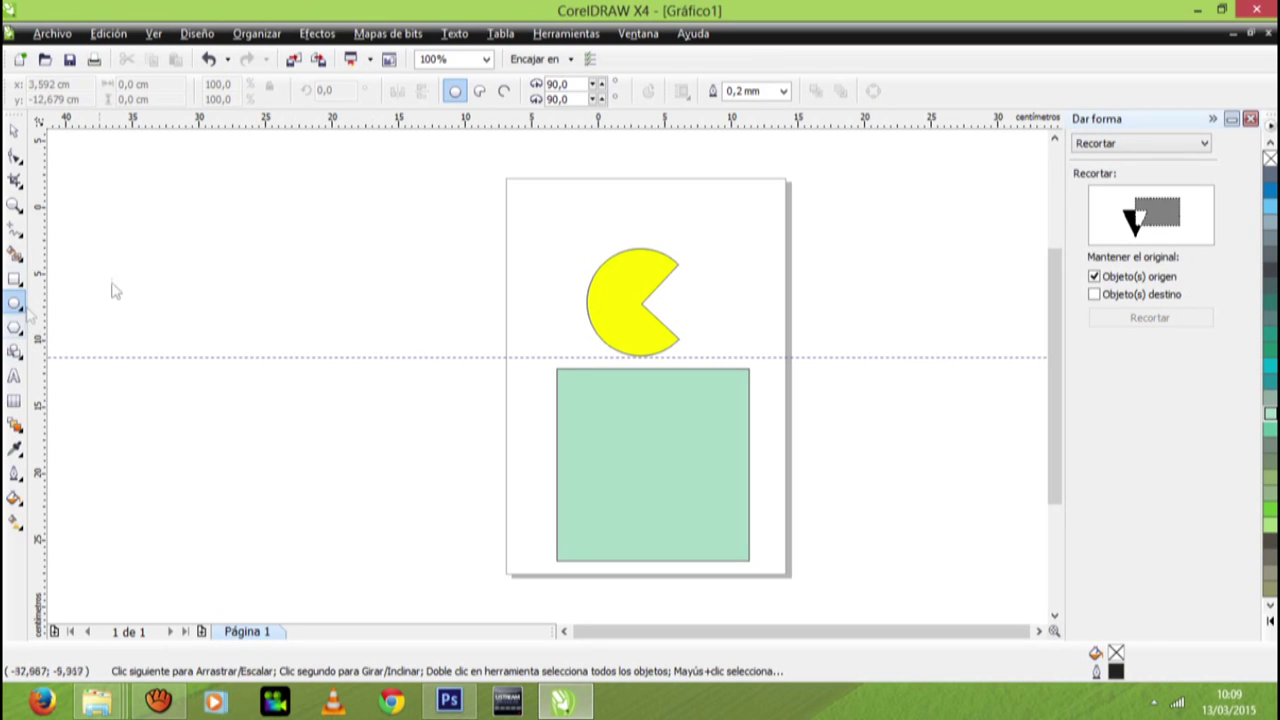
Draw a small circle about 1.13 cm wide and place it on the yellow Pac-Man's upper part as an eye.
{"action": "mouse_move", "coordinate": [267, 253]}
{"action": "left_mouse_down"}
{"action": "mouse_move", "coordinate": [291, 264]}
{"action": "mouse_move", "coordinate": [277, 260]}
{"action": "left_mouse_up"}
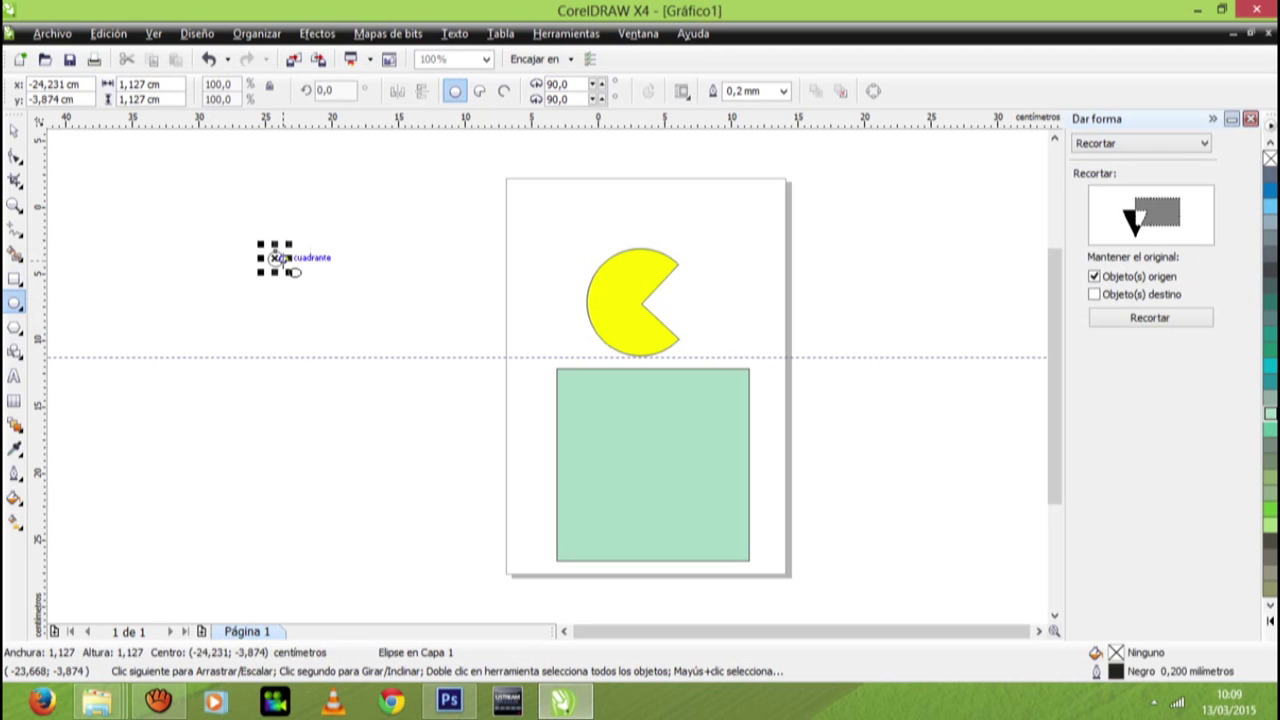
{"action": "key", "text": "Escape"}
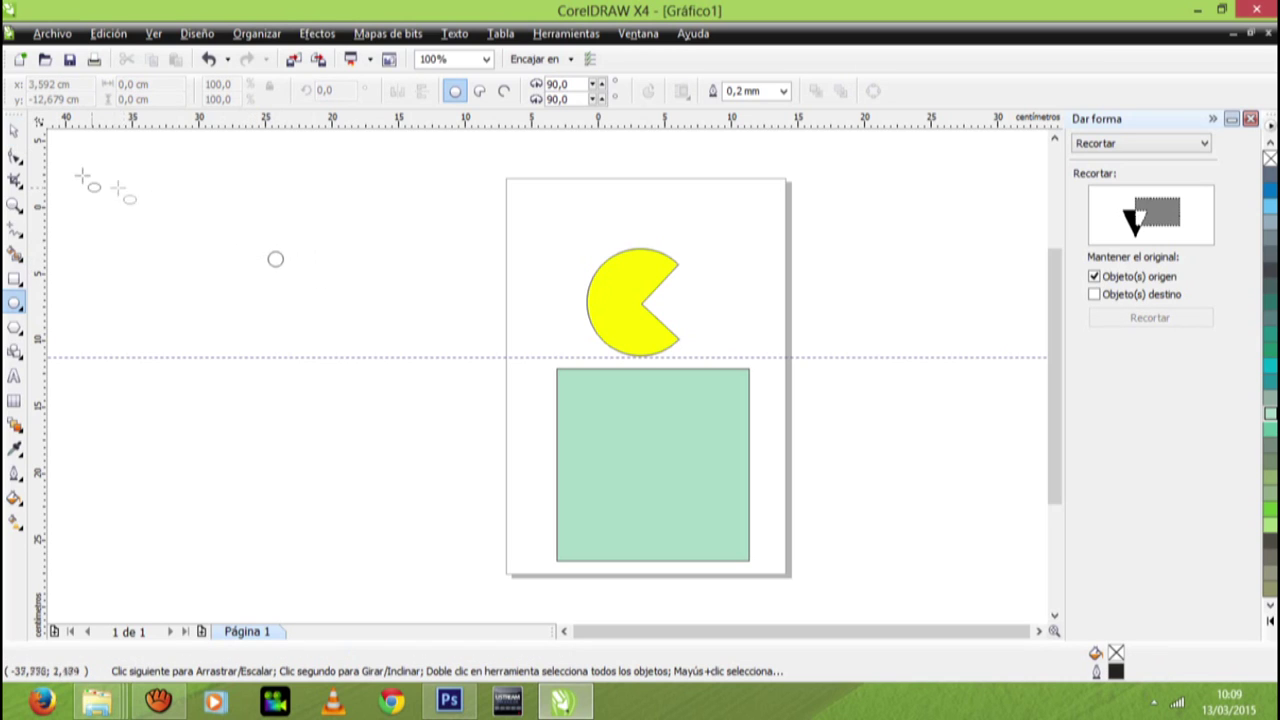
{"action": "left_click", "coordinate": [14, 130]}
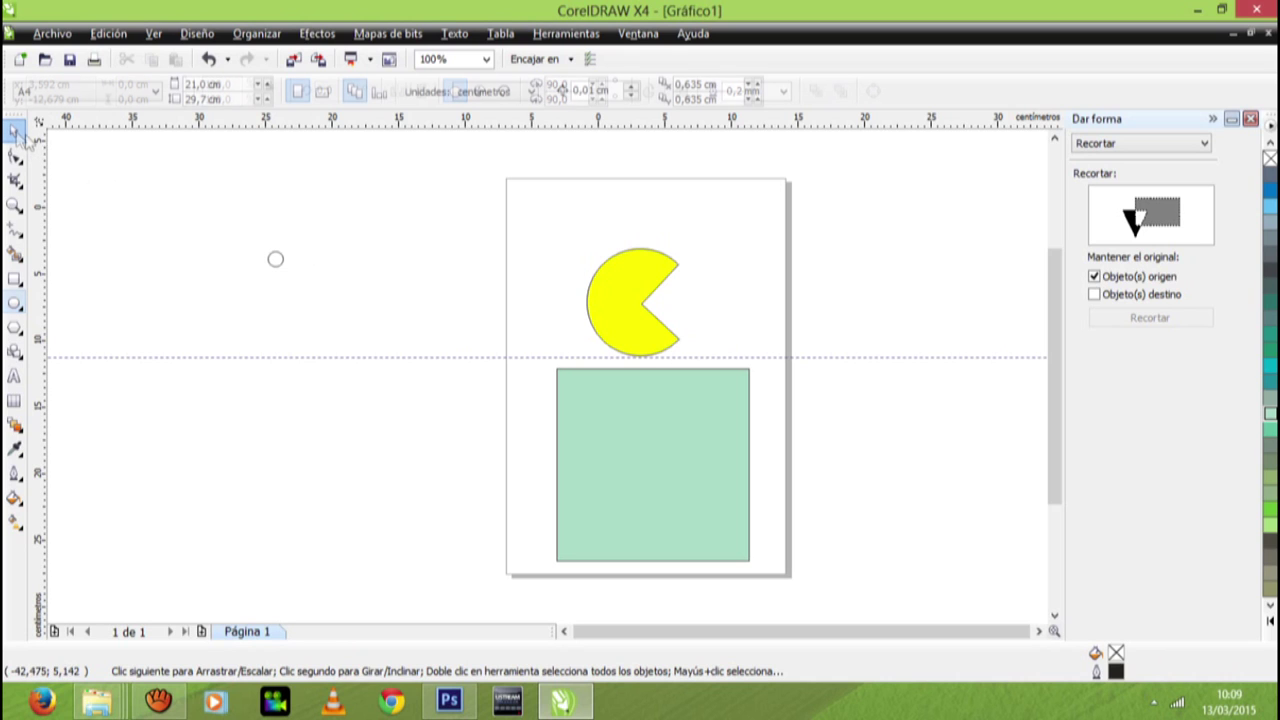
{"action": "left_click", "coordinate": [278, 264]}
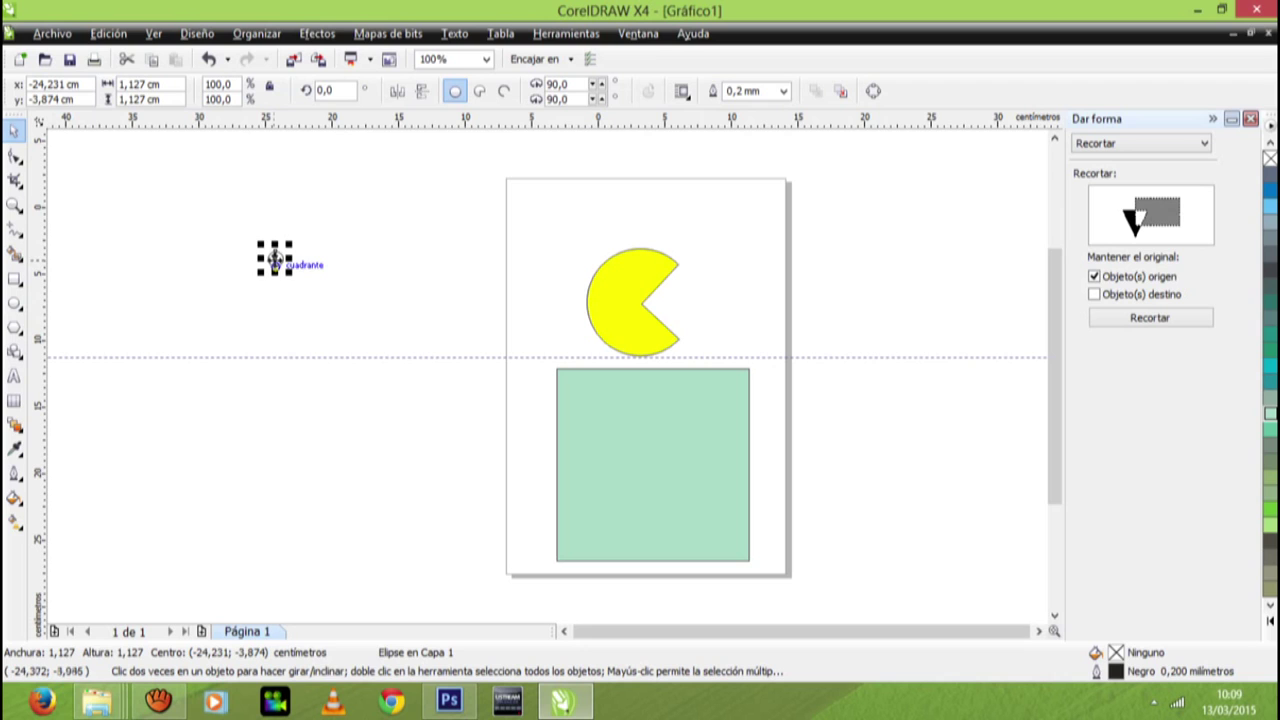
{"action": "left_click_drag", "start_coordinate": [275, 259], "coordinate": [634, 265]}
{"action": "left_click", "coordinate": [392, 202]}
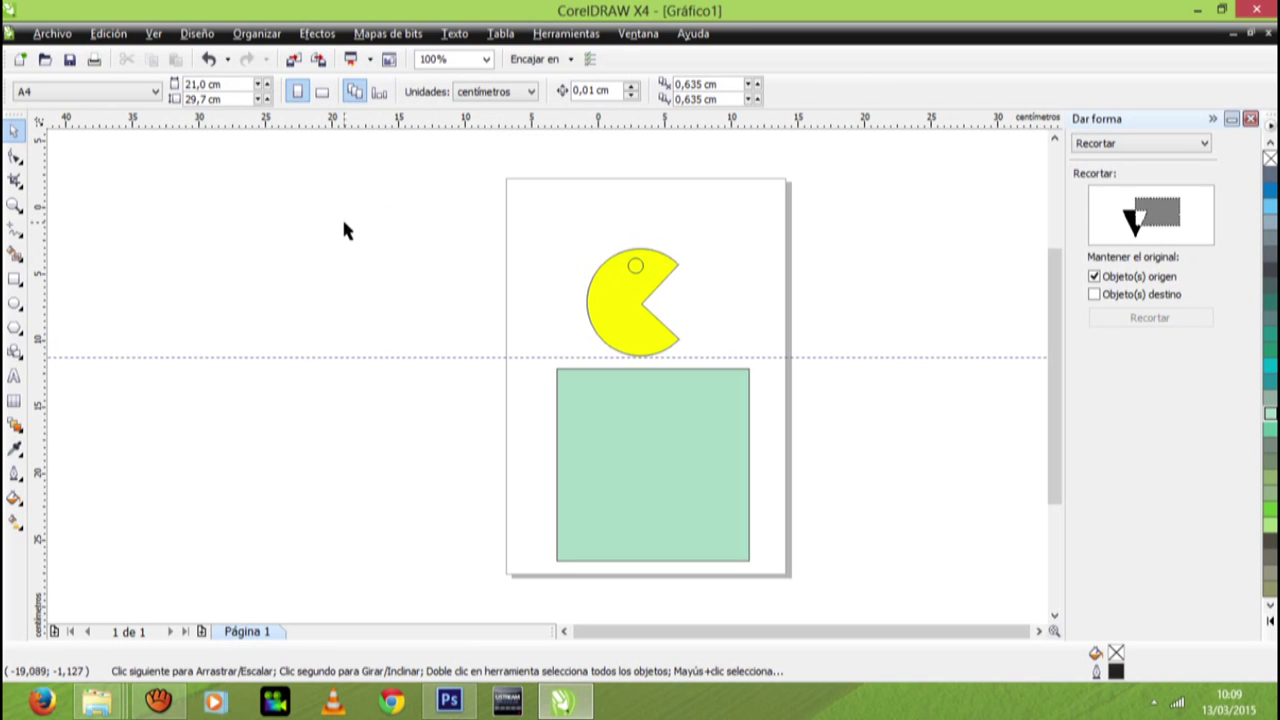
Fill the eye circle with white (Blanco).
{"action": "left_click", "coordinate": [630, 270]}
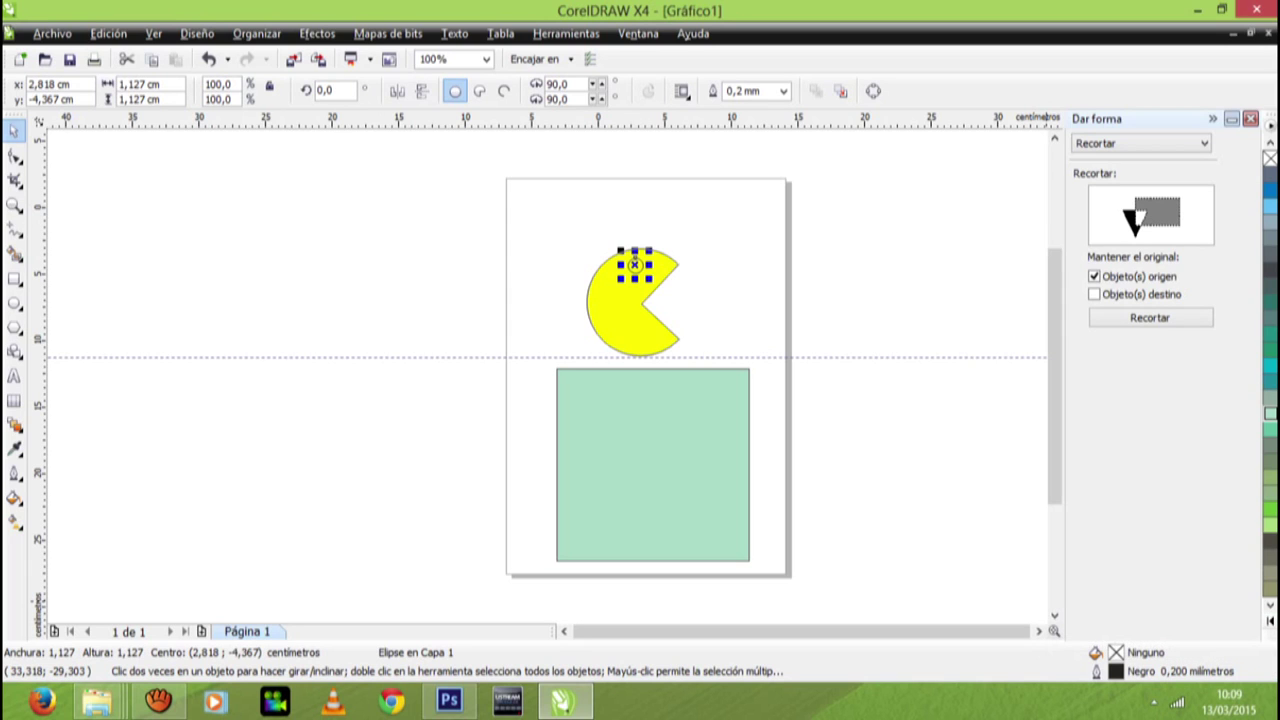
{"action": "left_click", "coordinate": [1270, 620]}
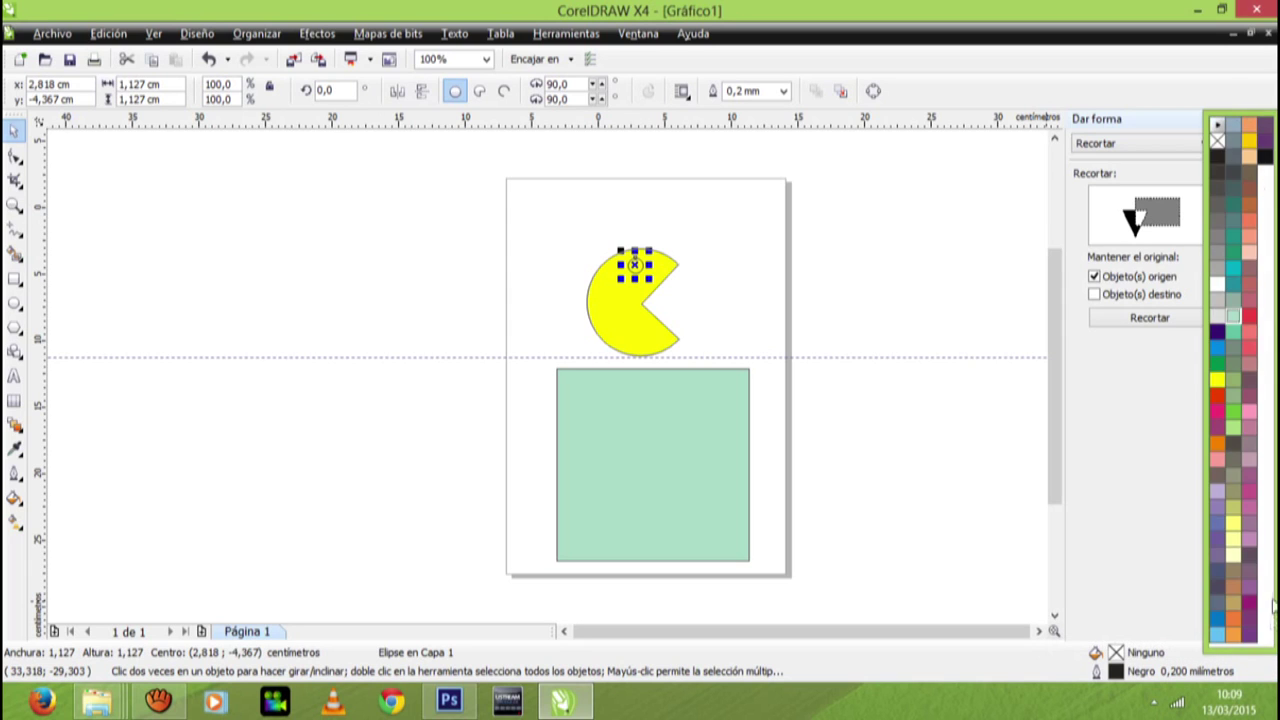
{"action": "left_click", "coordinate": [1218, 290]}
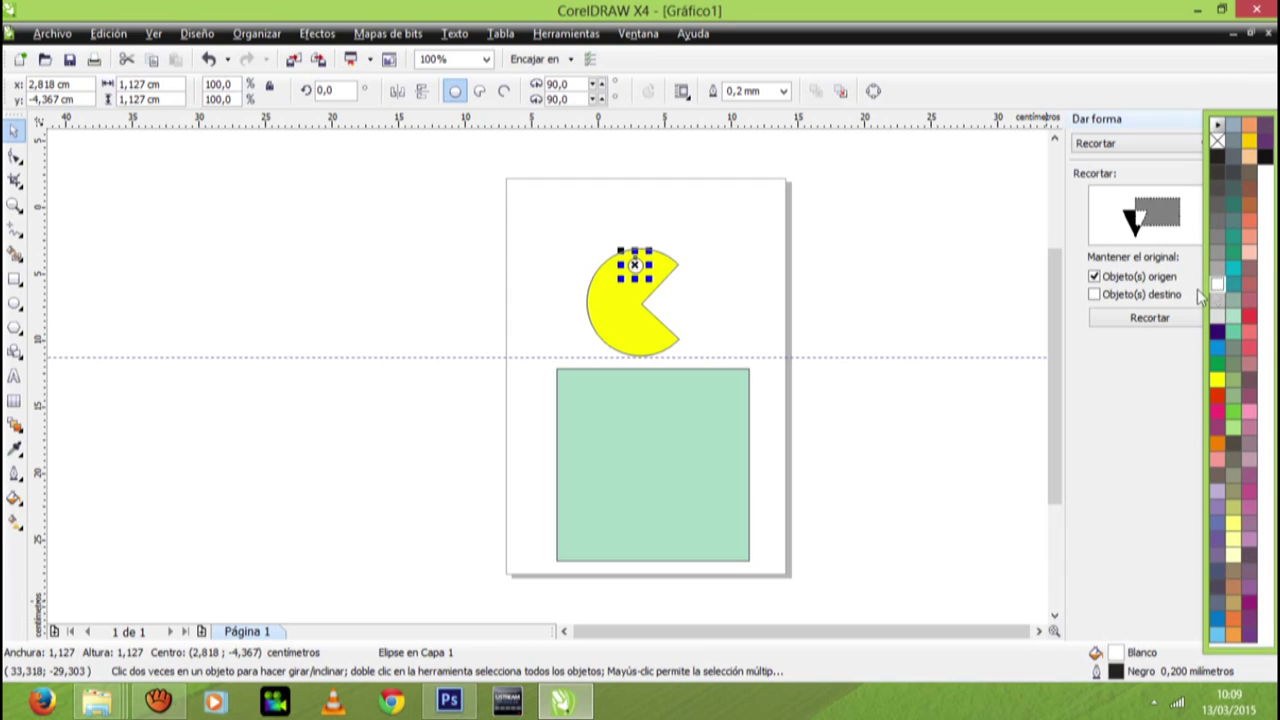
{"action": "left_click", "coordinate": [891, 217]}
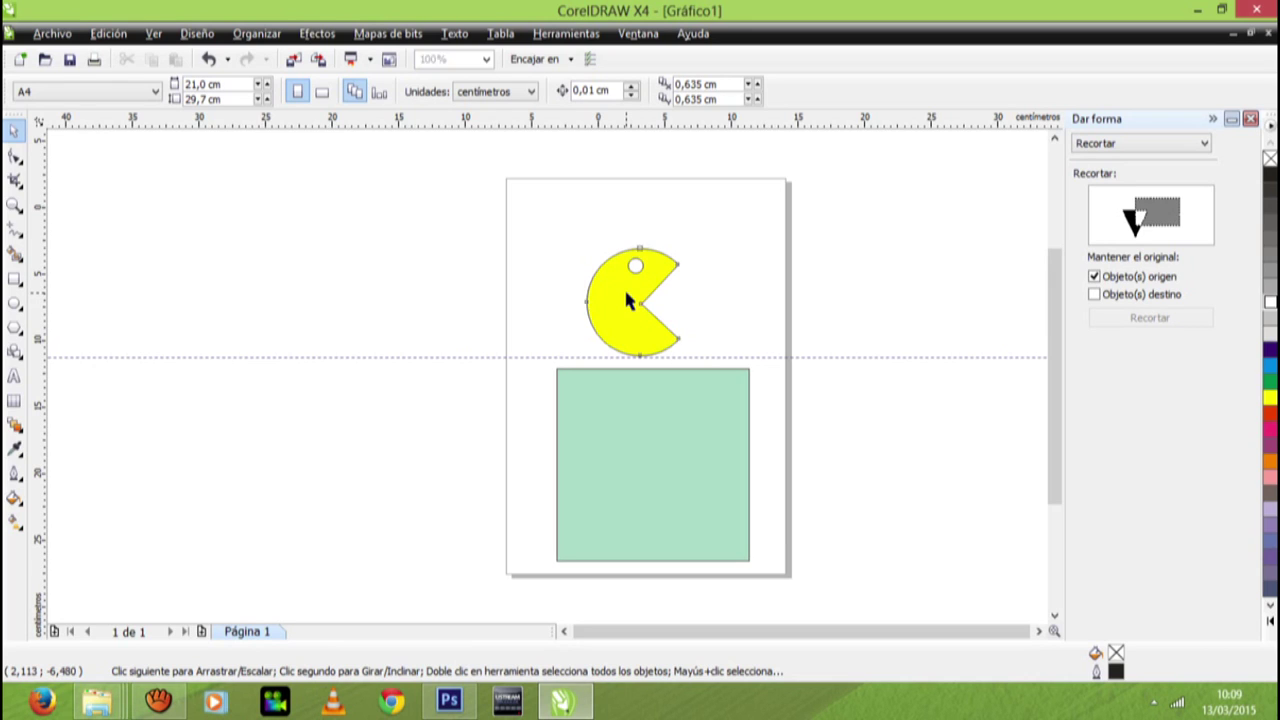
Group the yellow Pac-Man body and its white eye together.
{"action": "left_click", "coordinate": [625, 290]}
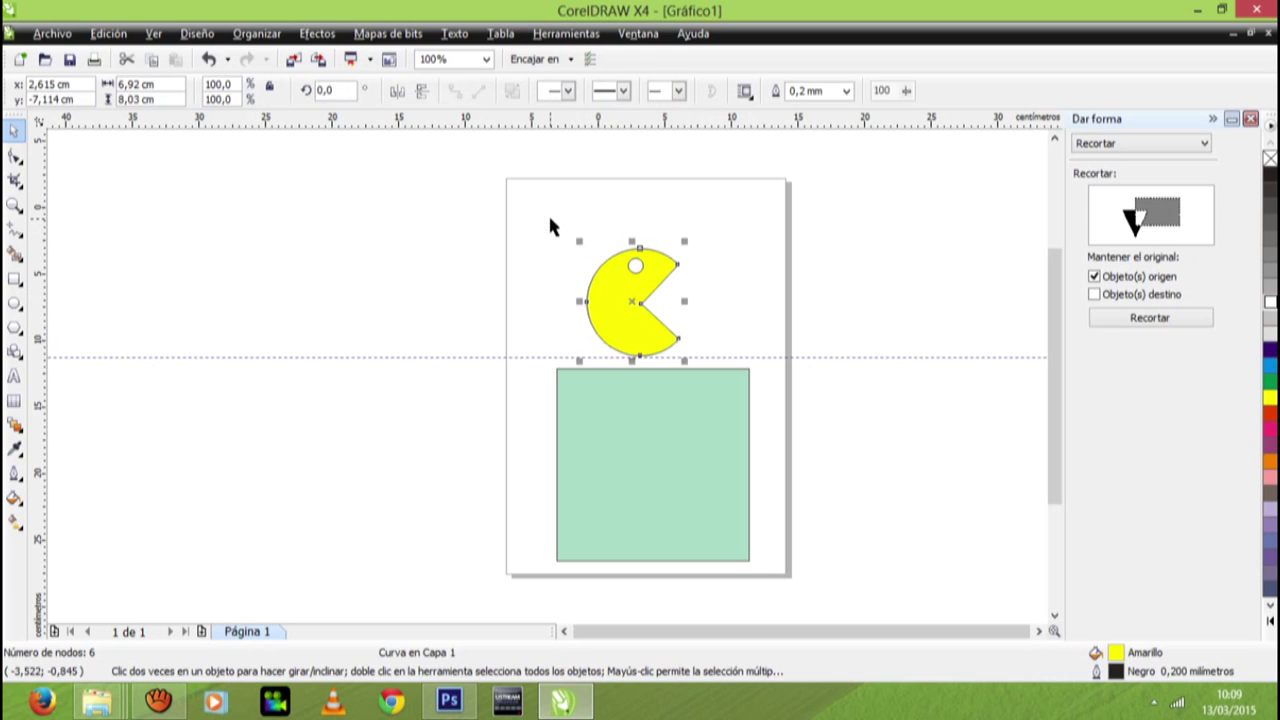
{"action": "left_click", "coordinate": [550, 227]}
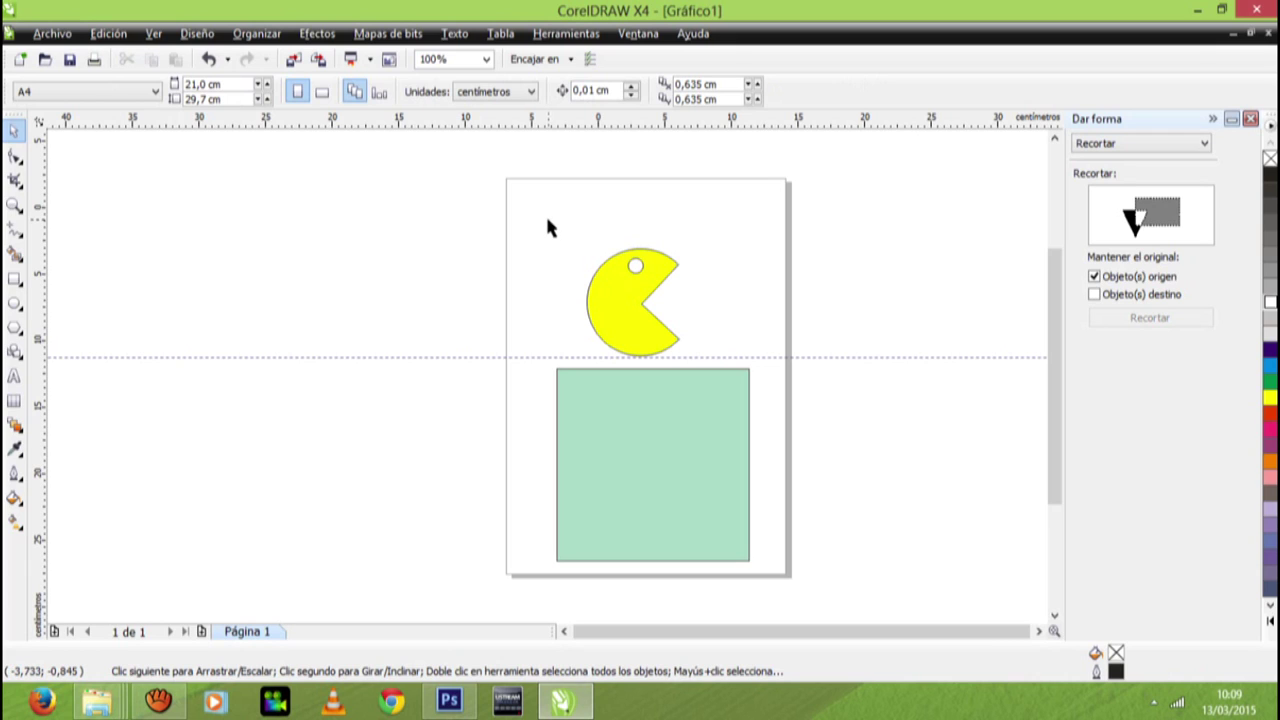
{"action": "left_click_drag", "start_coordinate": [547, 219], "coordinate": [641, 305]}
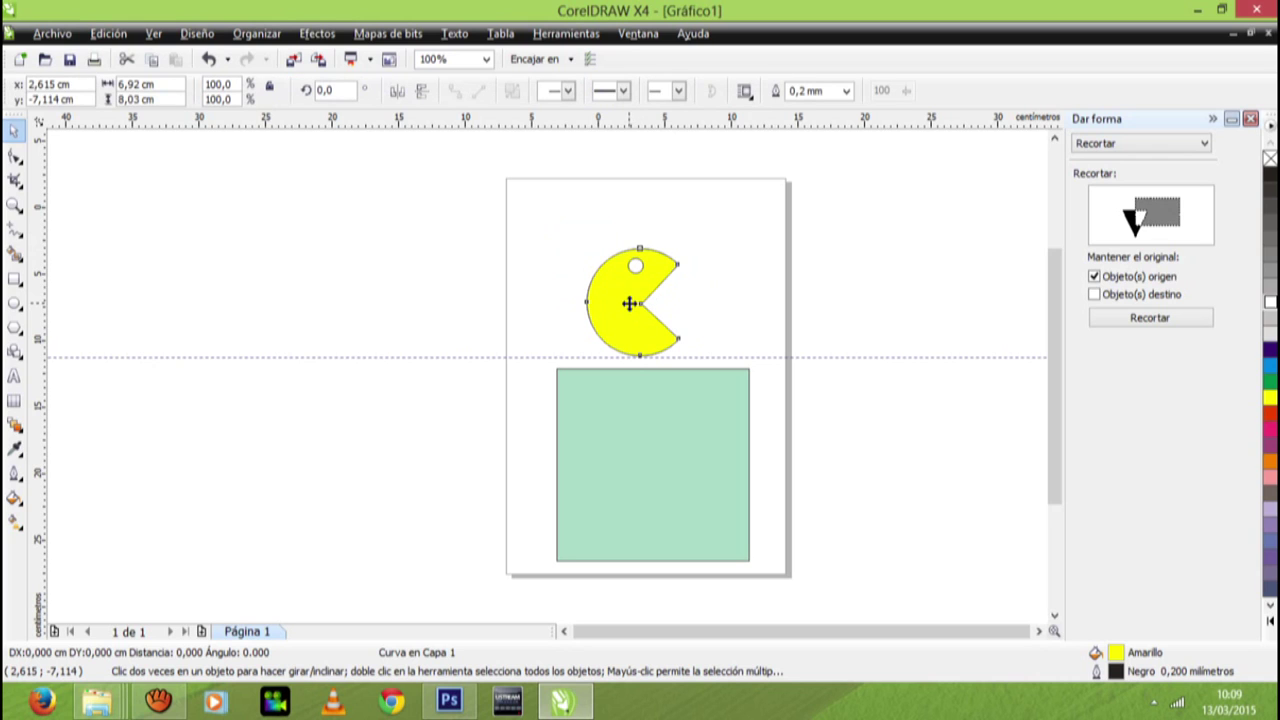
{"action": "left_click", "coordinate": [534, 214]}
{"action": "left_click_drag", "start_coordinate": [524, 211], "coordinate": [762, 365]}
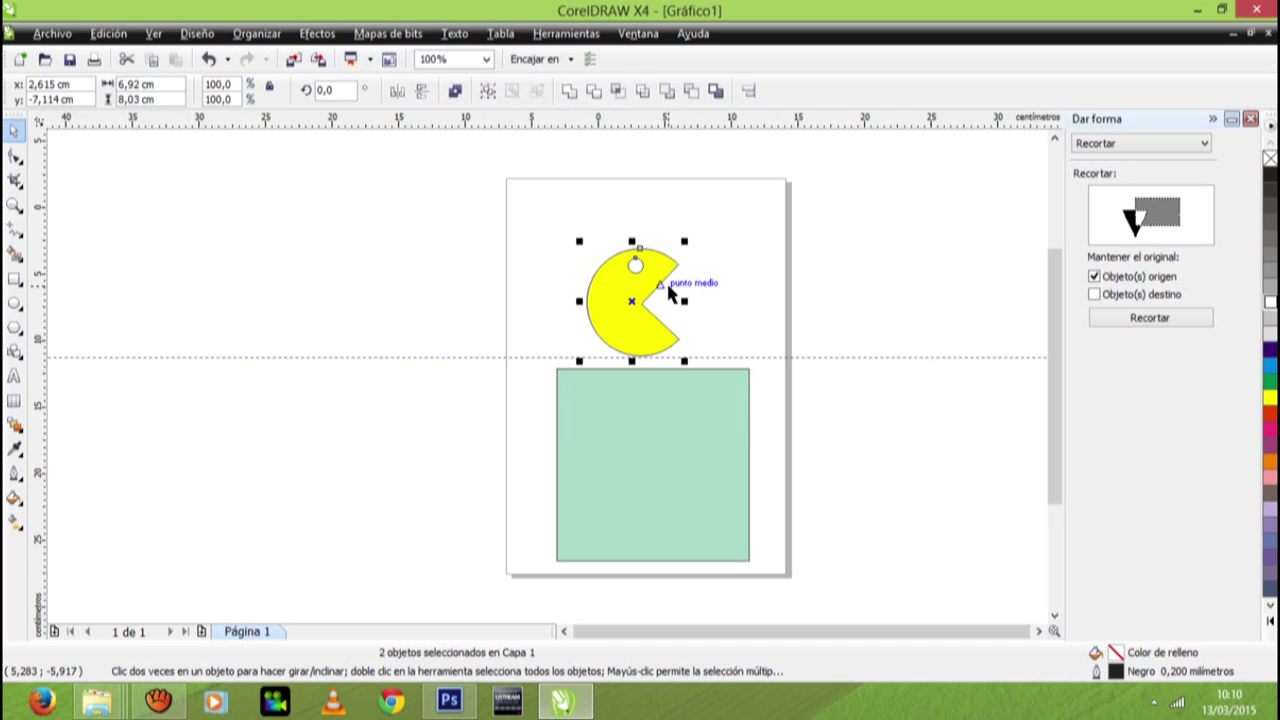
{"action": "key", "text": "ctrl+g"}
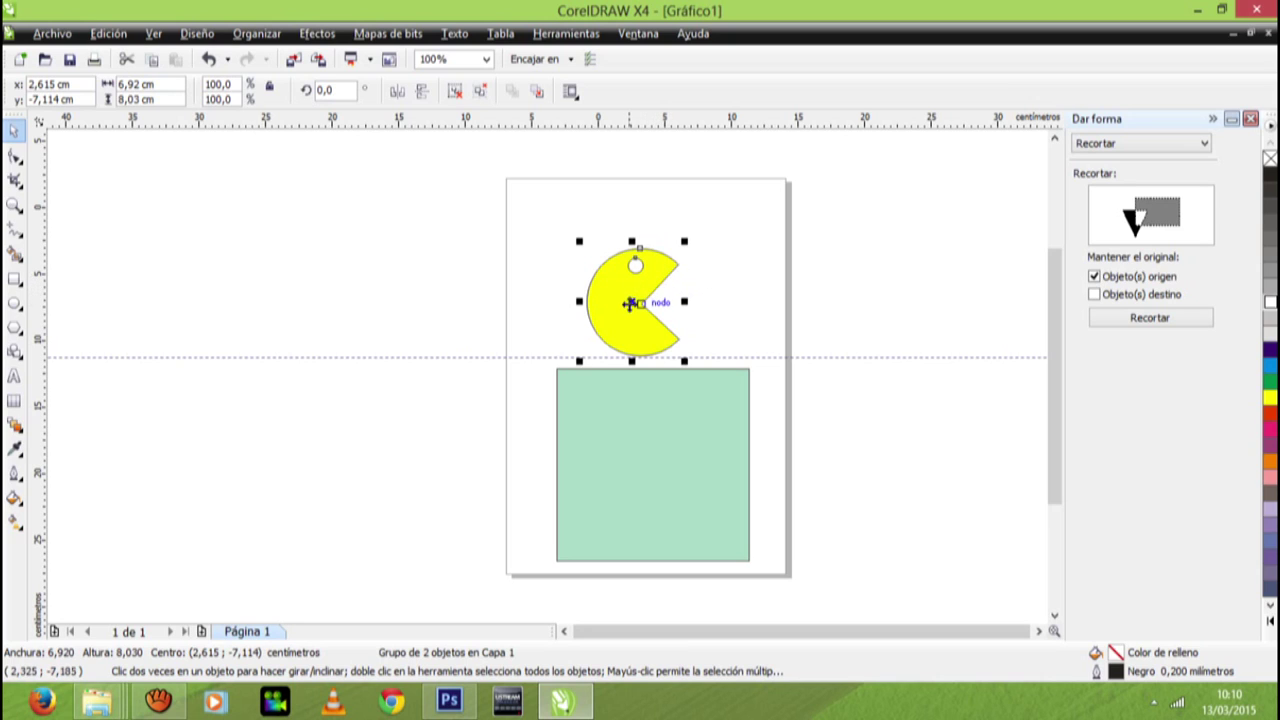
Move the grouped Pac-Man onto the green square and back to the page area above the guideline.
{"action": "left_click_drag", "start_coordinate": [629, 303], "coordinate": [650, 464]}
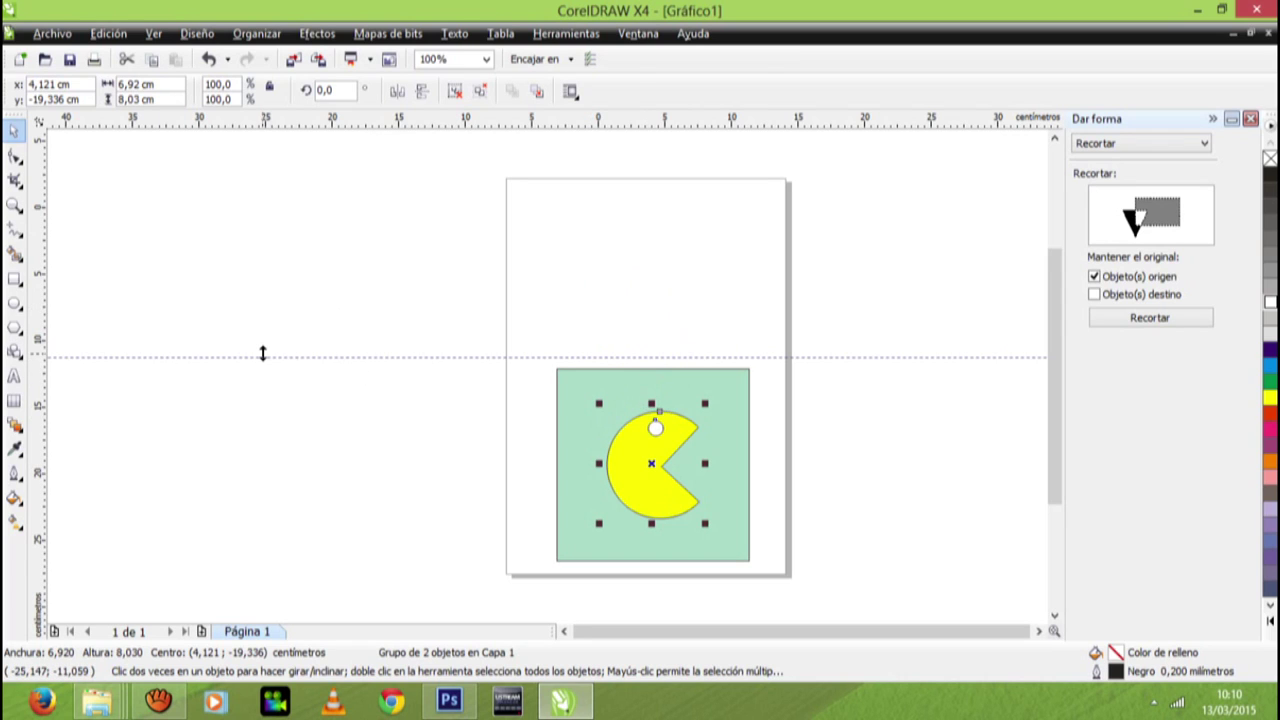
{"action": "key", "text": "Escape"}
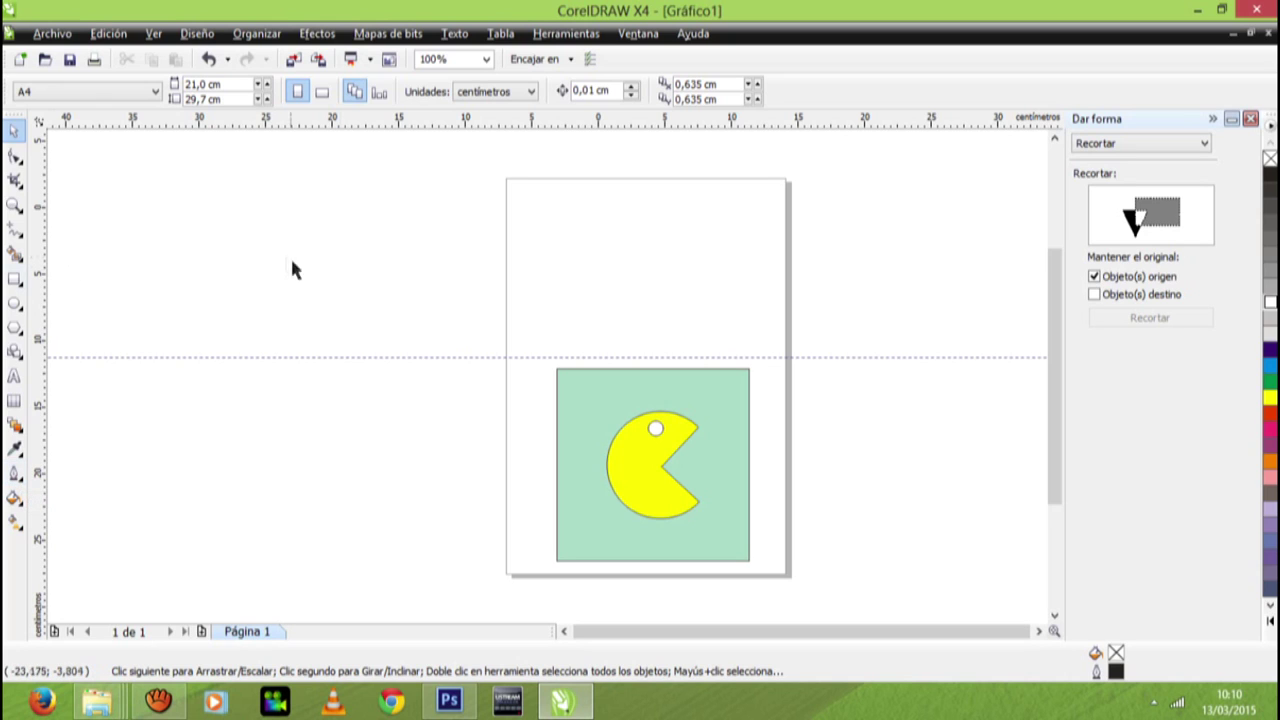
{"action": "left_click_drag", "start_coordinate": [630, 466], "coordinate": [616, 292]}
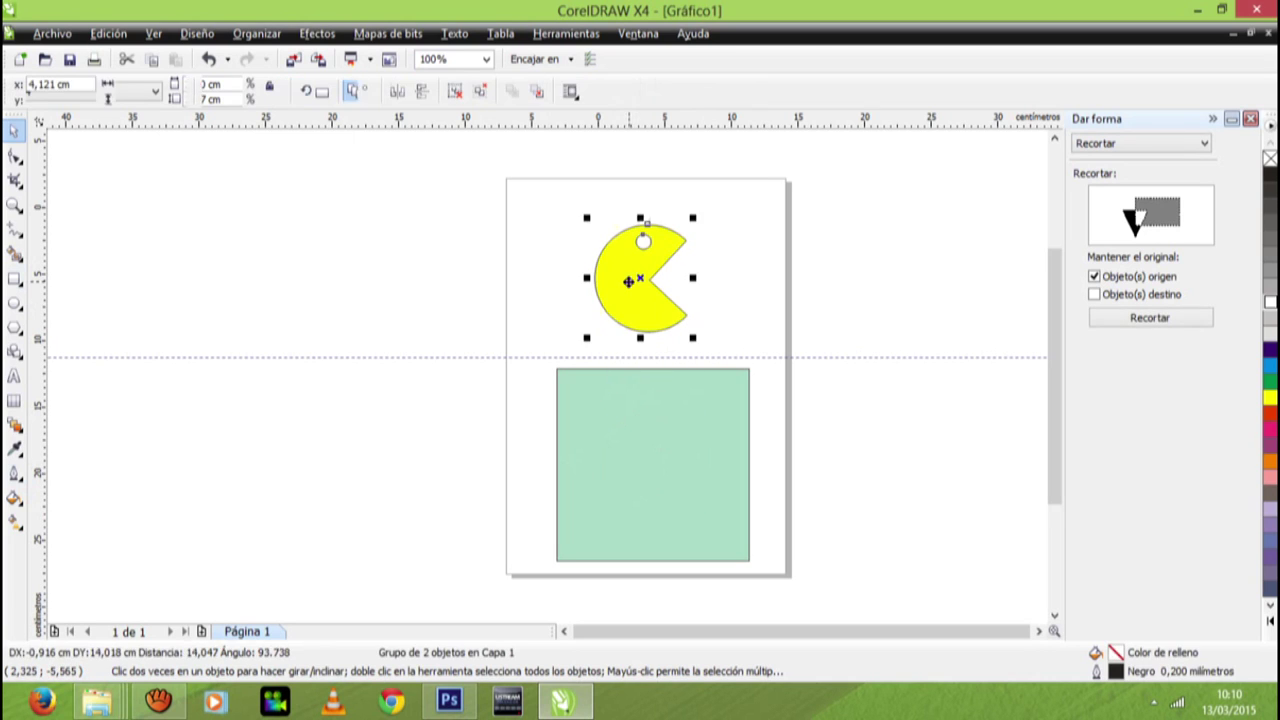
{"action": "left_click", "coordinate": [545, 302]}
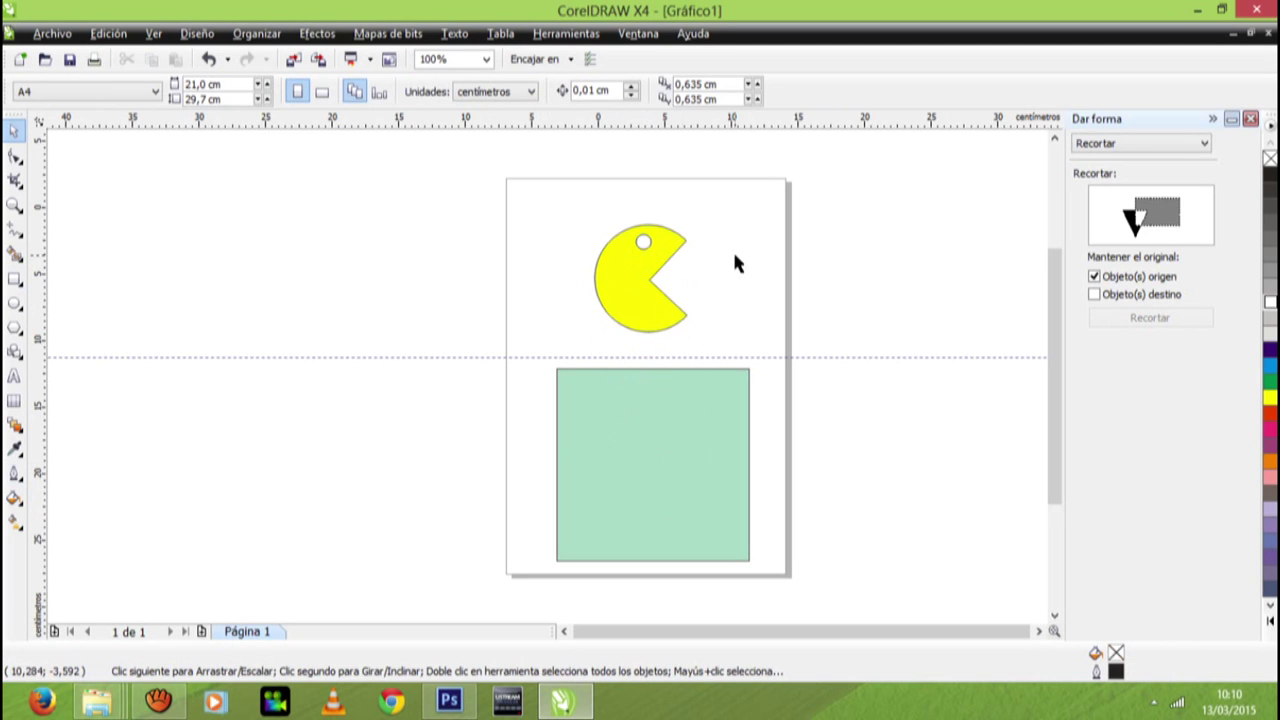
Ungroup the Pac-Man body and its eye.
{"action": "left_click", "coordinate": [645, 238]}
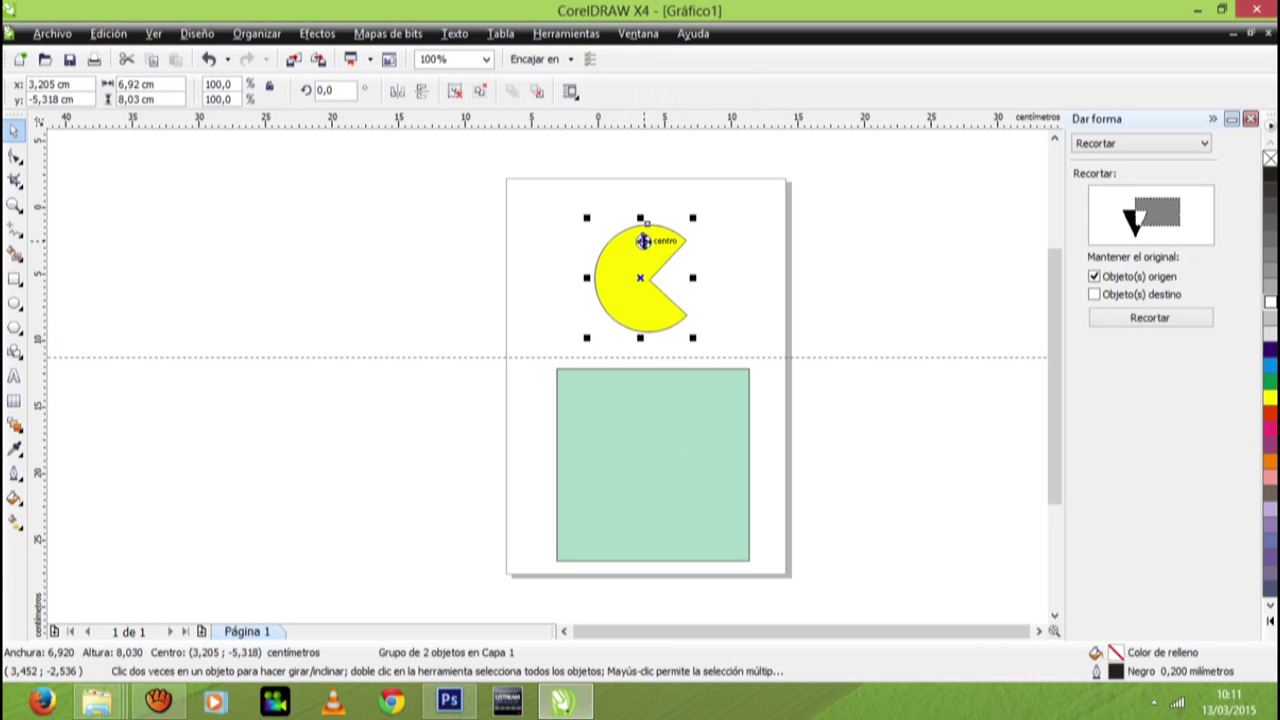
{"action": "left_click", "coordinate": [183, 303]}
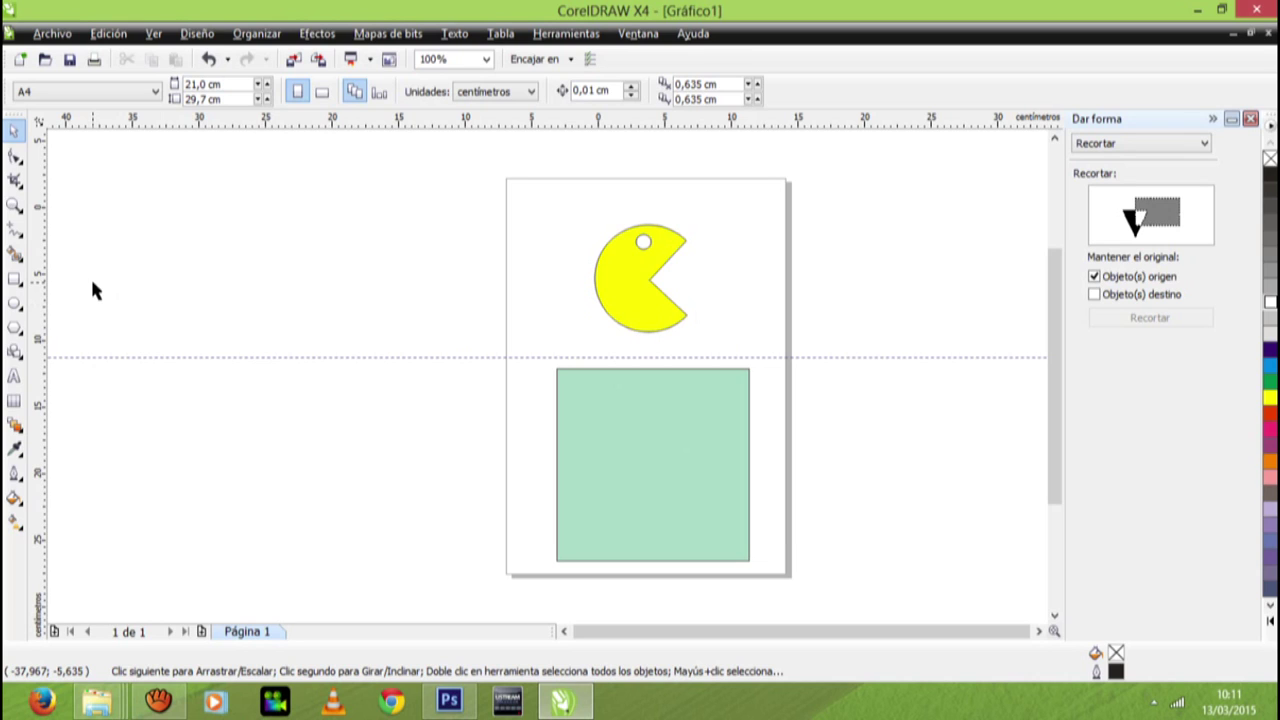
{"action": "left_click", "coordinate": [630, 266]}
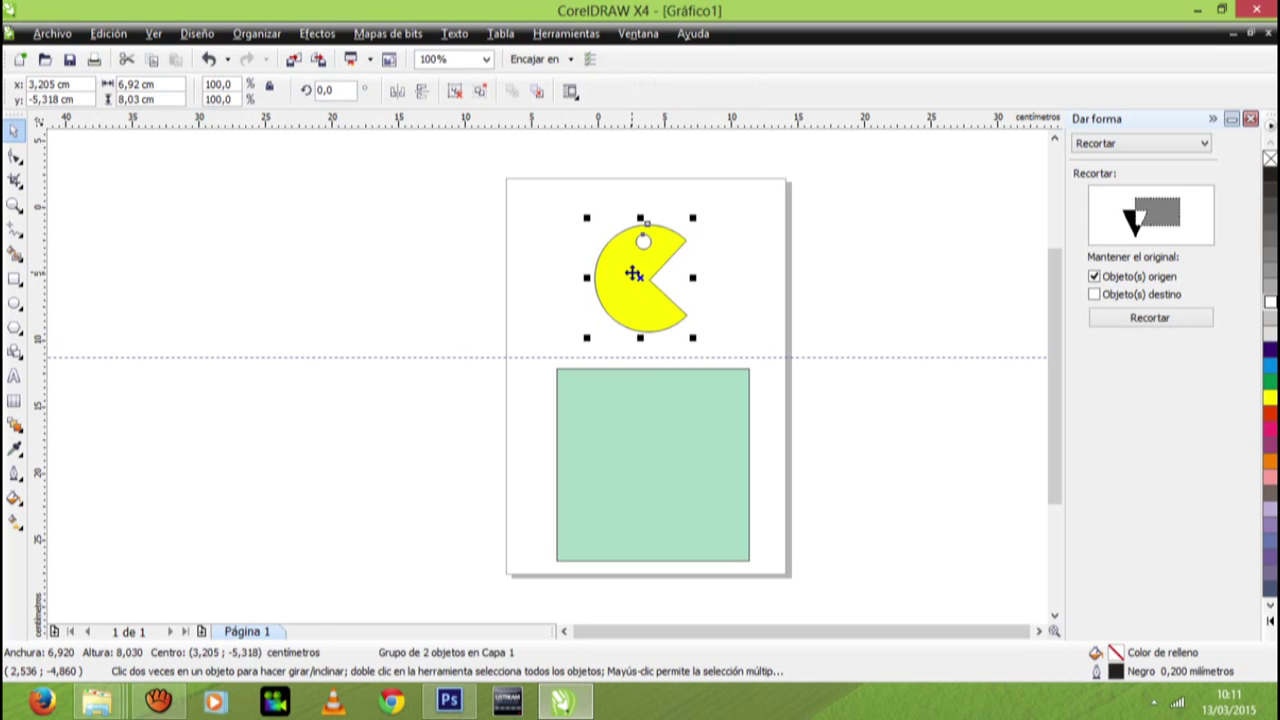
{"action": "key", "text": "ctrl+u"}
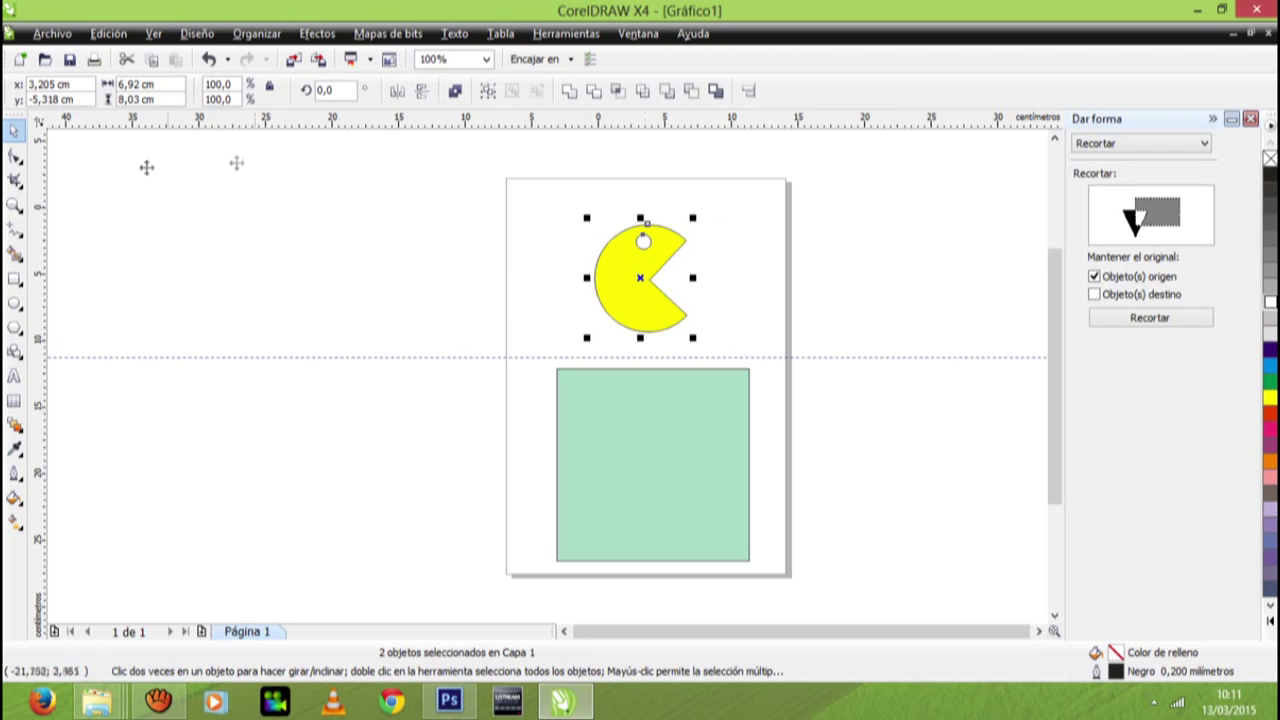
{"action": "left_click", "coordinate": [96, 186]}
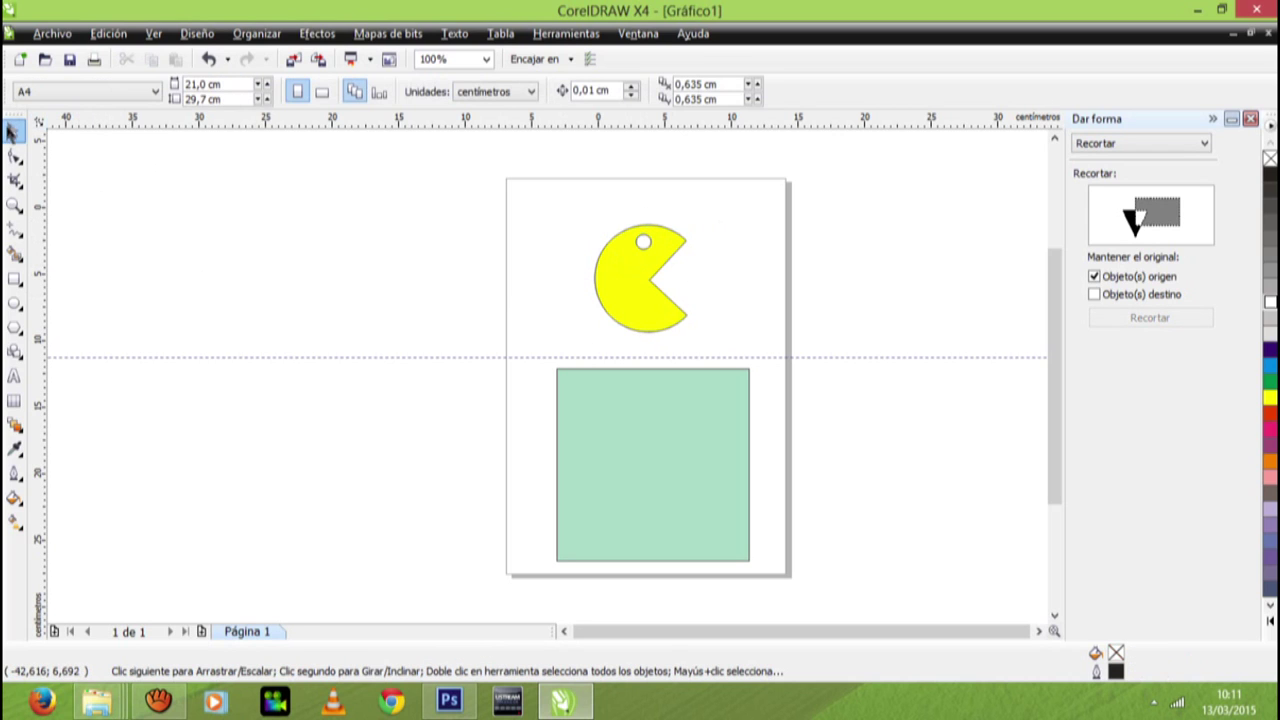
Move the white eye off the body to the empty area beside it and close the Dar forma options.
{"action": "left_click", "coordinate": [643, 243]}
{"action": "left_click_drag", "start_coordinate": [643, 243], "coordinate": [553, 240]}
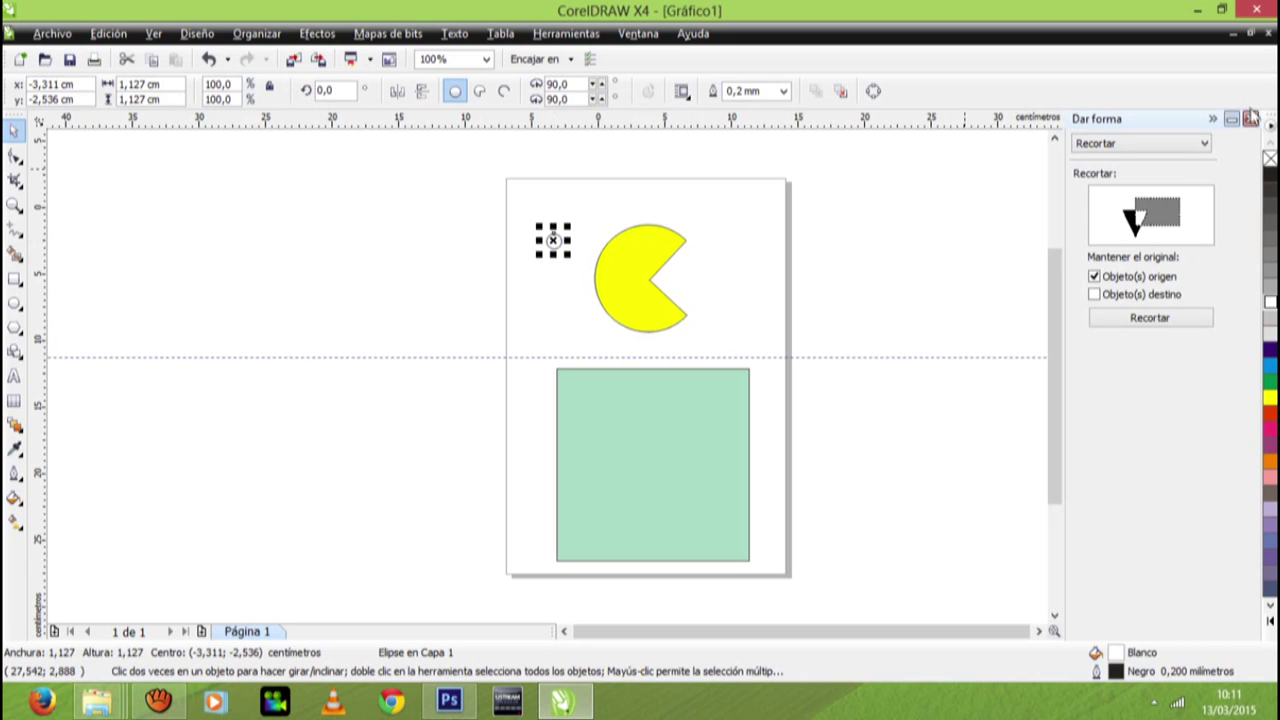
{"action": "left_click", "coordinate": [1251, 118]}
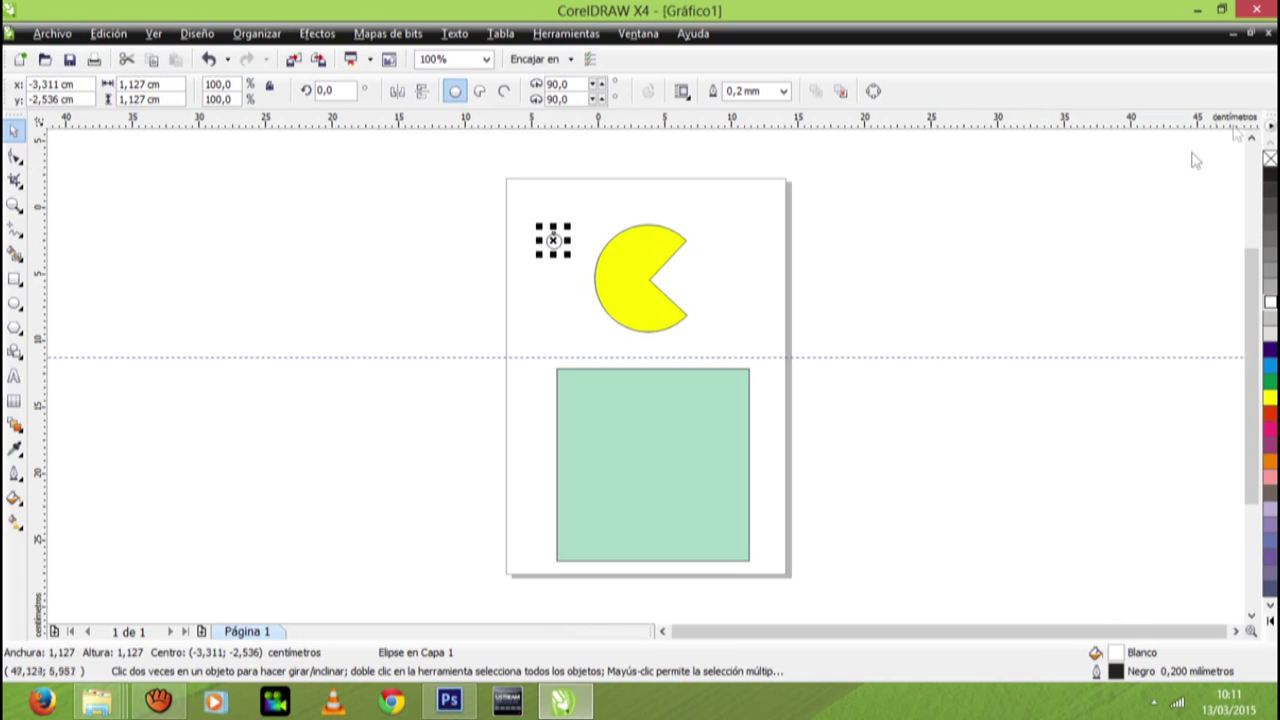
{"action": "left_click", "coordinate": [953, 268]}
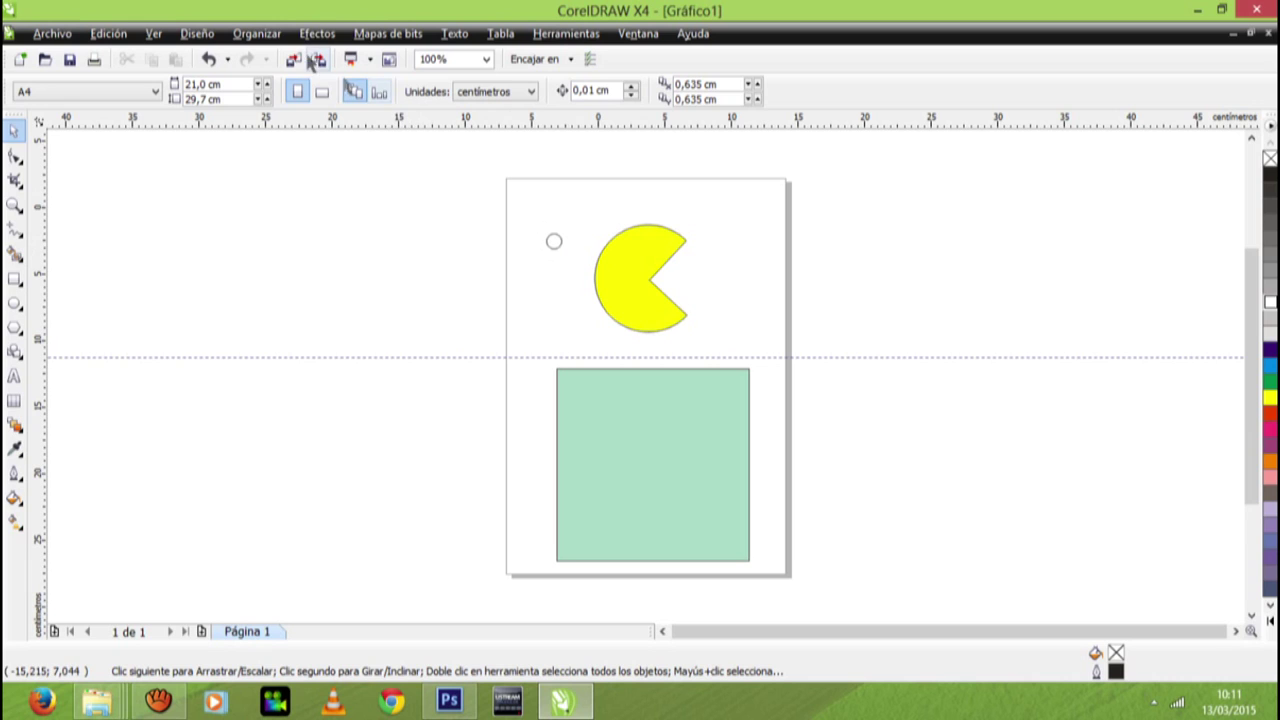
Move the white eye back onto the upper part of the Pac-Man body.
{"action": "left_click", "coordinate": [281, 37]}
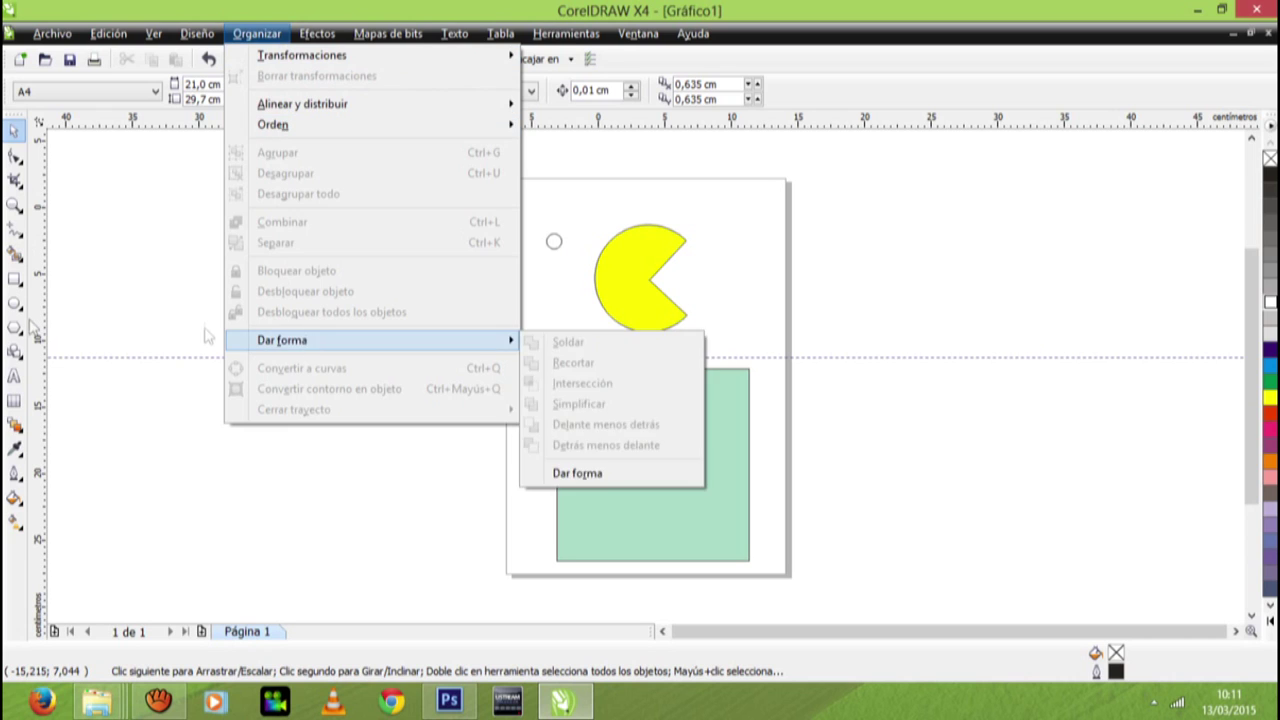
{"action": "left_click", "coordinate": [91, 308]}
{"action": "left_click", "coordinate": [554, 241]}
{"action": "left_click_drag", "start_coordinate": [556, 241], "coordinate": [645, 244]}
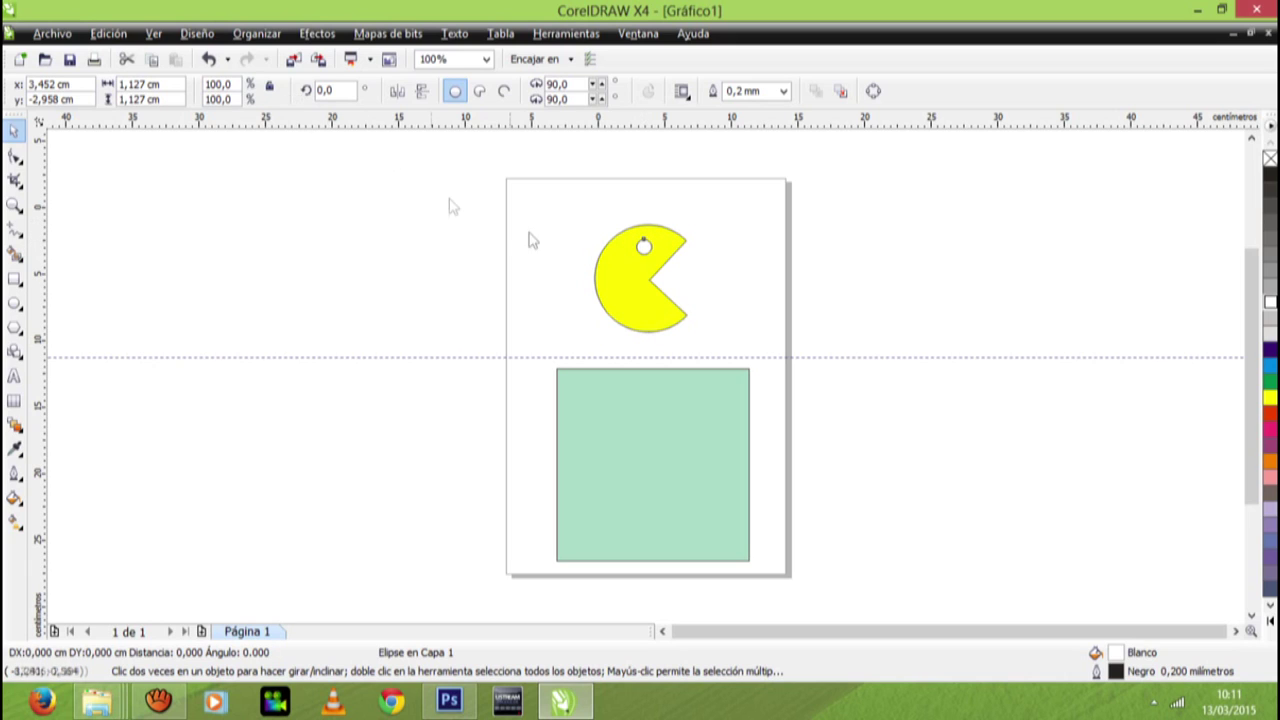
Select the white eye and open the Dar forma shaping options for it.
{"action": "left_click", "coordinate": [258, 36]}
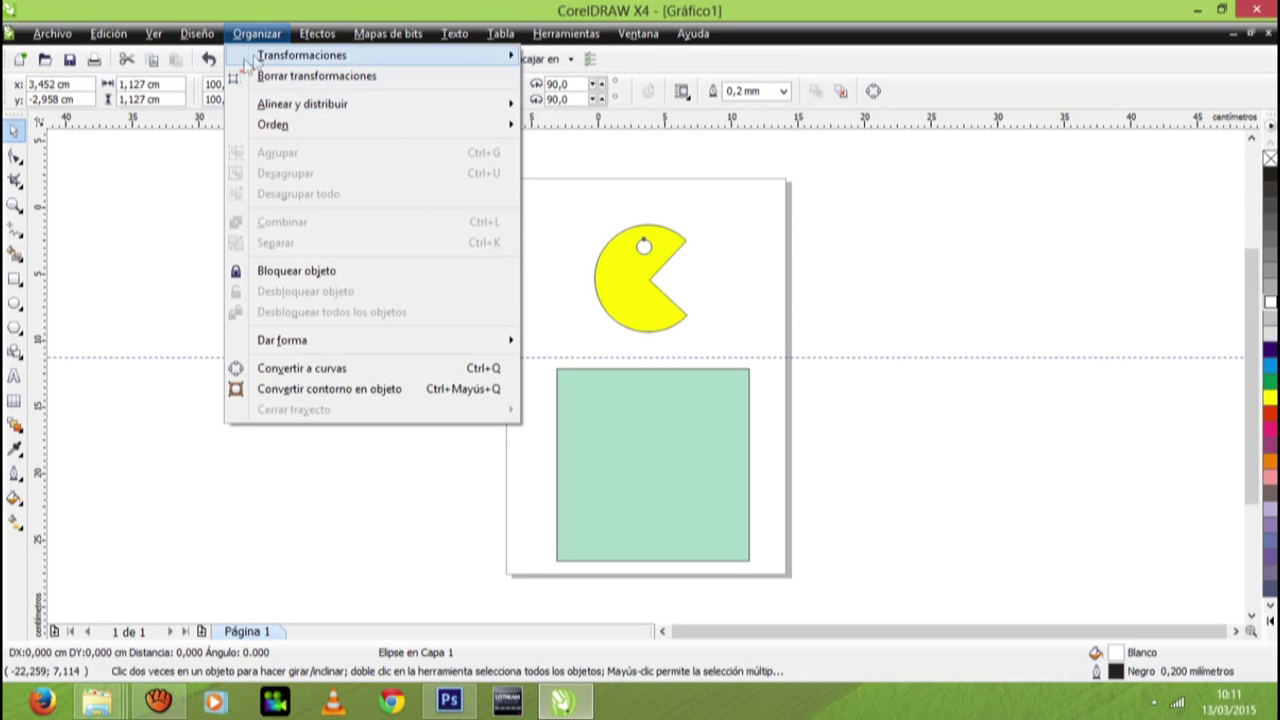
{"action": "left_click", "coordinate": [145, 234]}
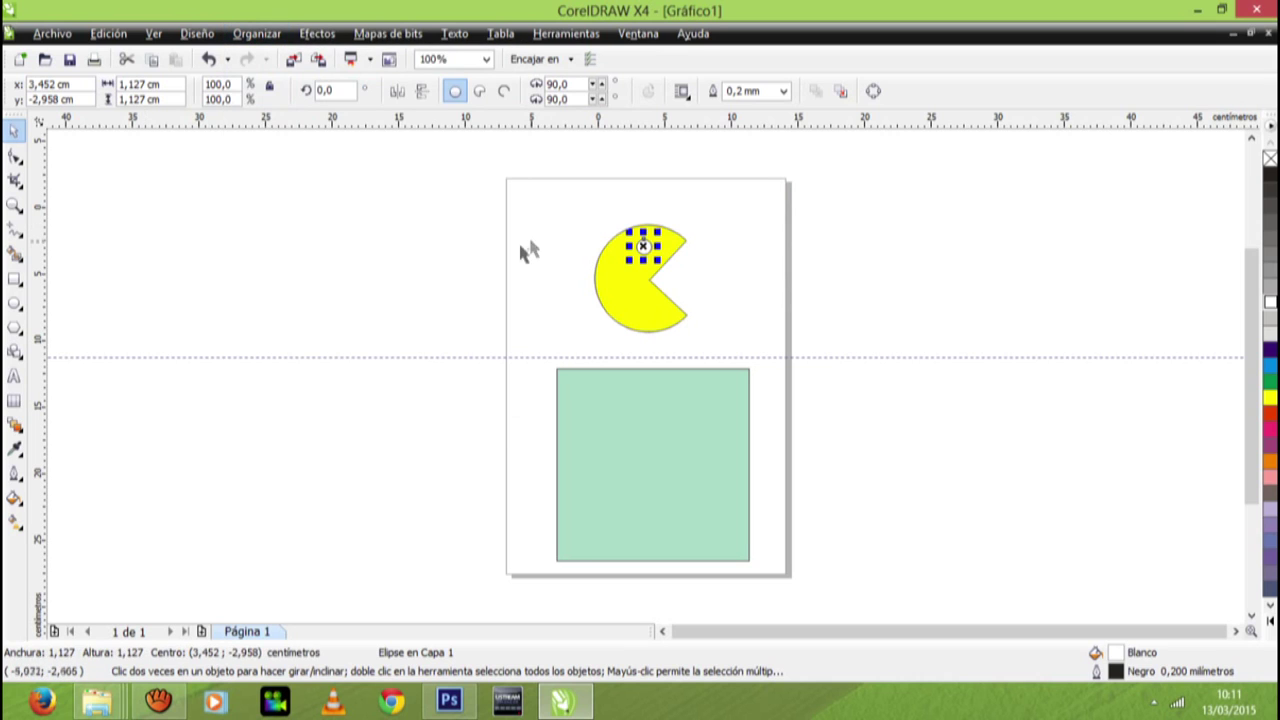
{"action": "left_click", "coordinate": [368, 293]}
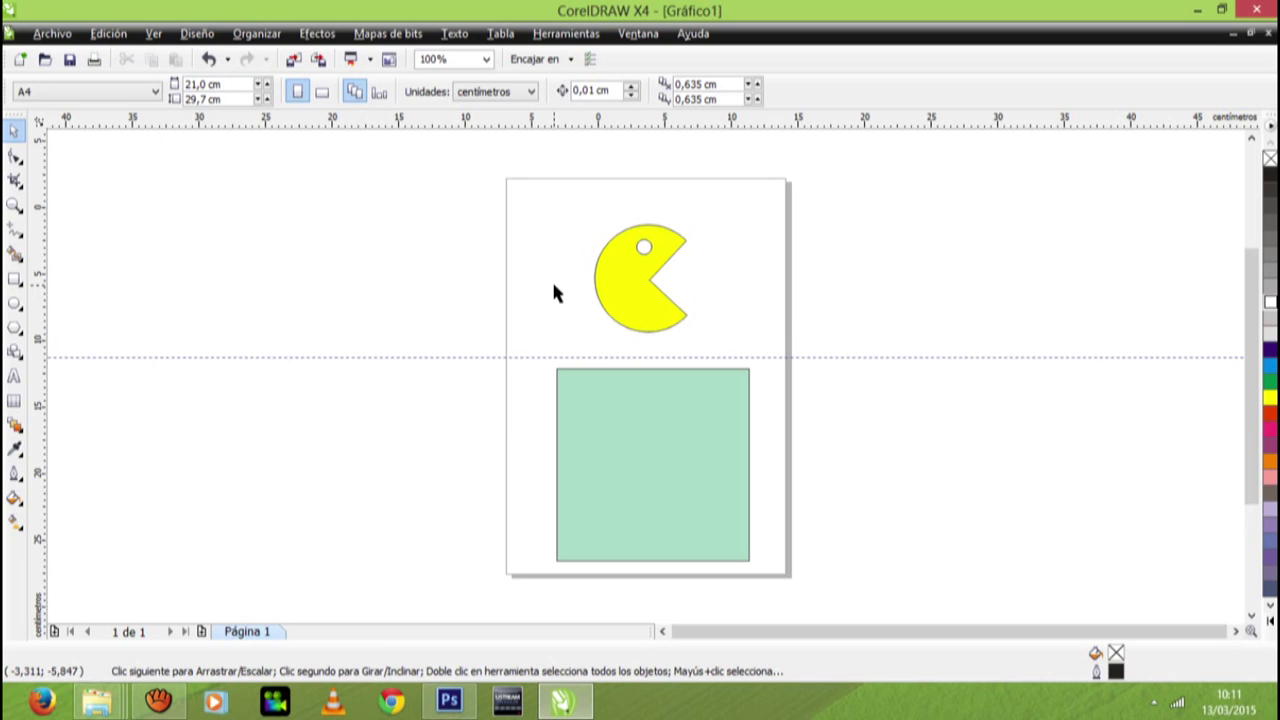
{"action": "left_click", "coordinate": [644, 250]}
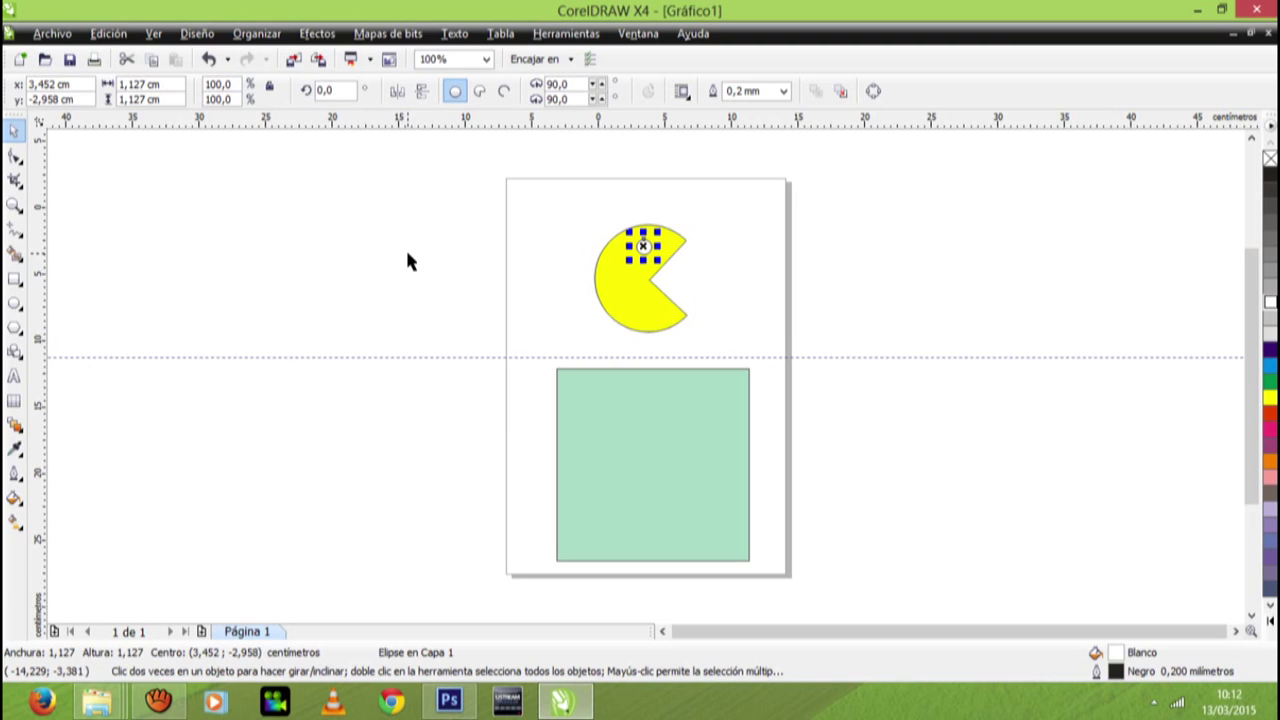
{"action": "left_click", "coordinate": [277, 42]}
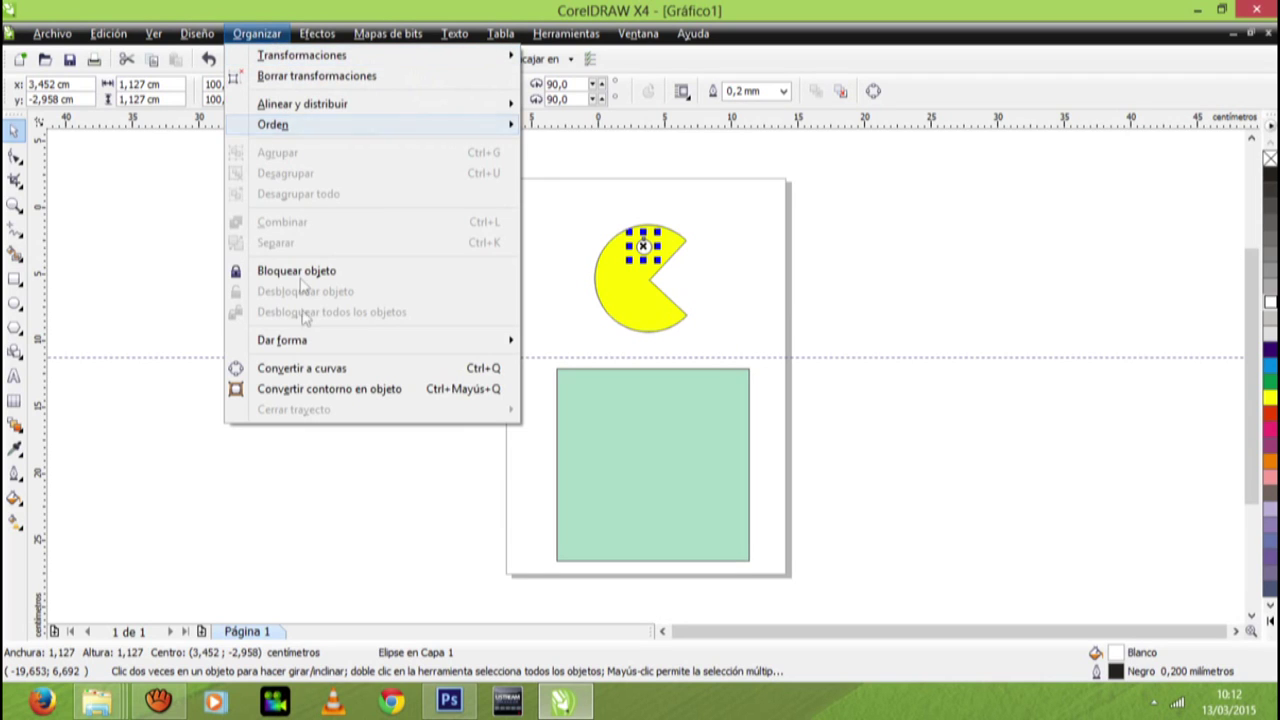
{"action": "mouse_move", "coordinate": [324, 345]}
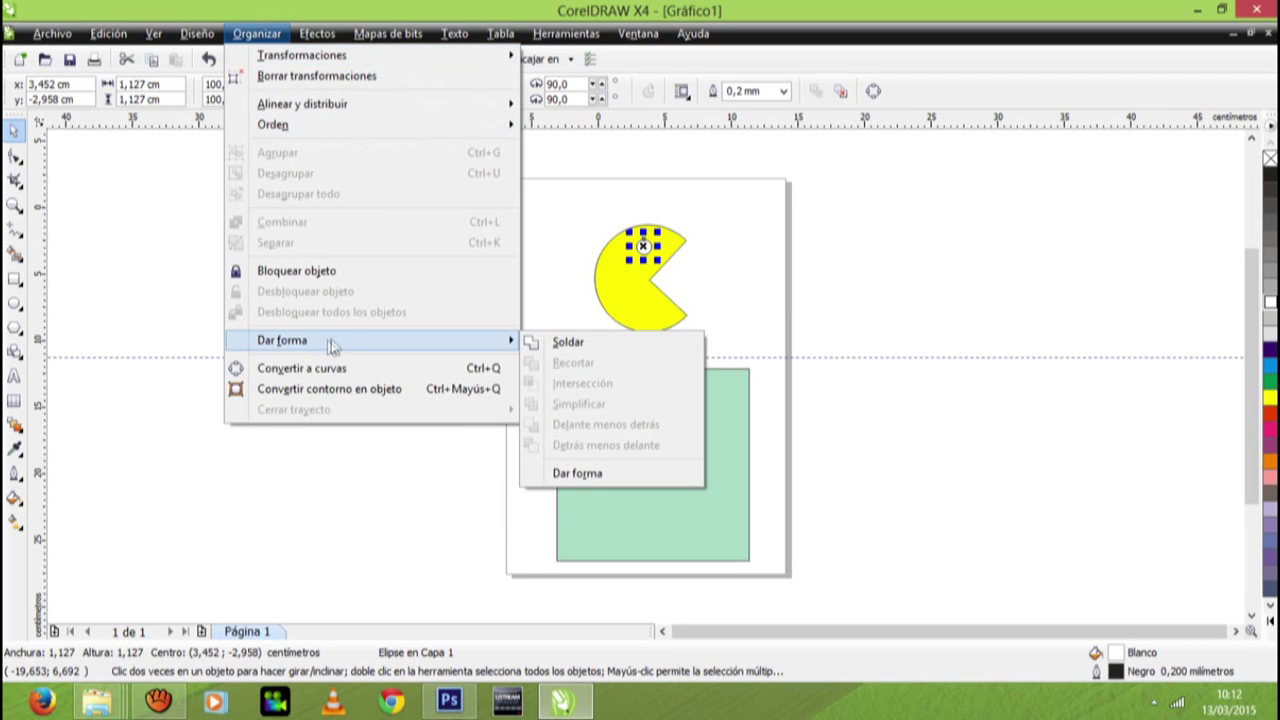
{"action": "left_click", "coordinate": [572, 476]}
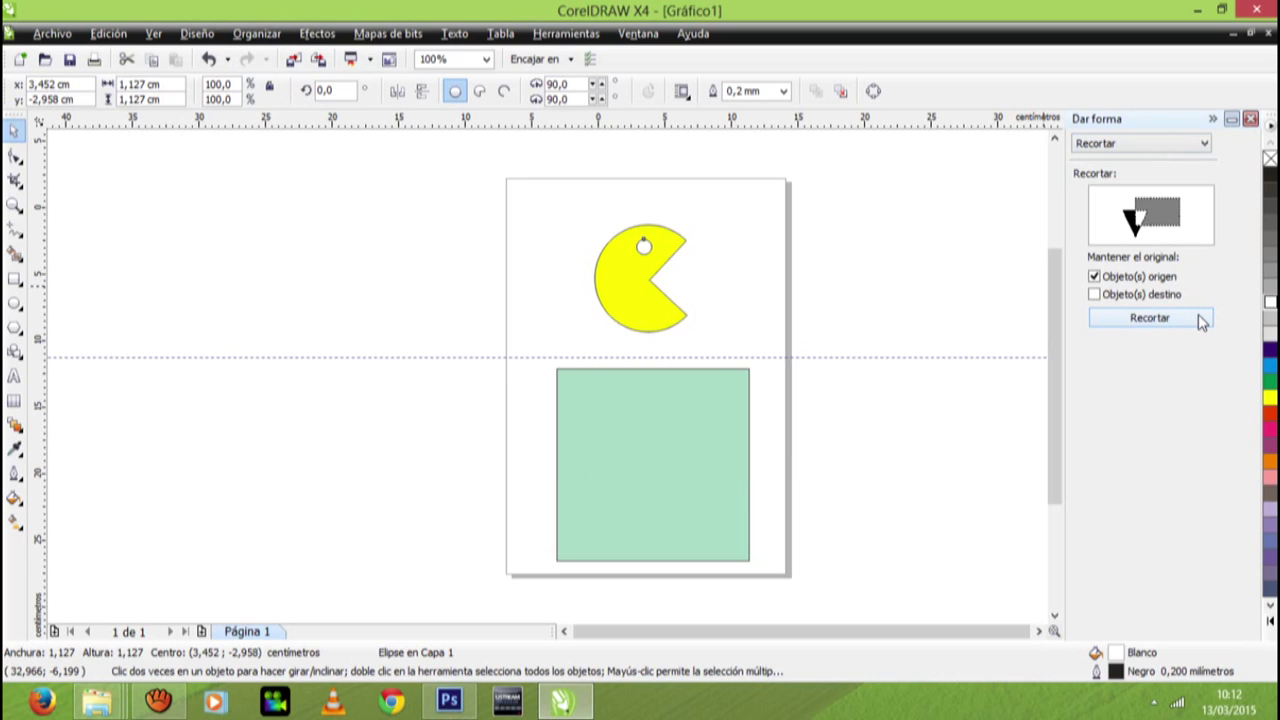
Trim the eye circle out of the Pac-Man body with Recortar, keeping the source object, and move the body onto the green square.
{"action": "left_click", "coordinate": [1150, 318]}
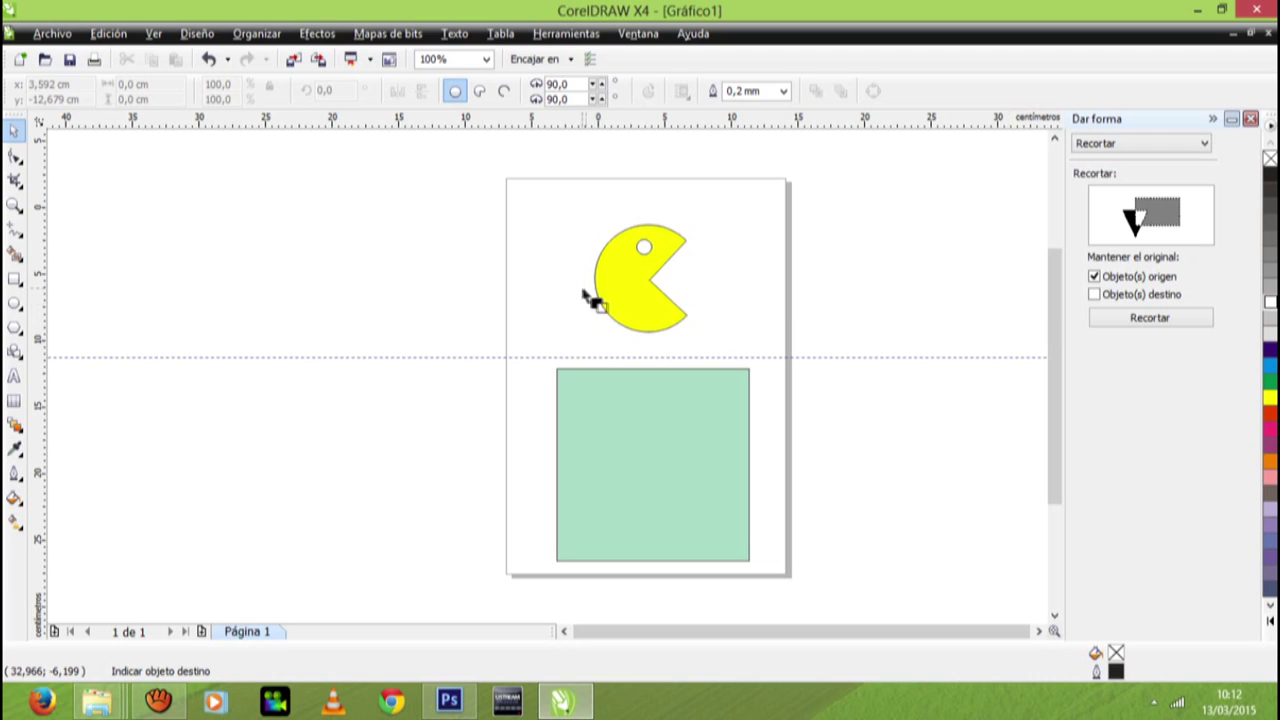
{"action": "left_click", "coordinate": [658, 318]}
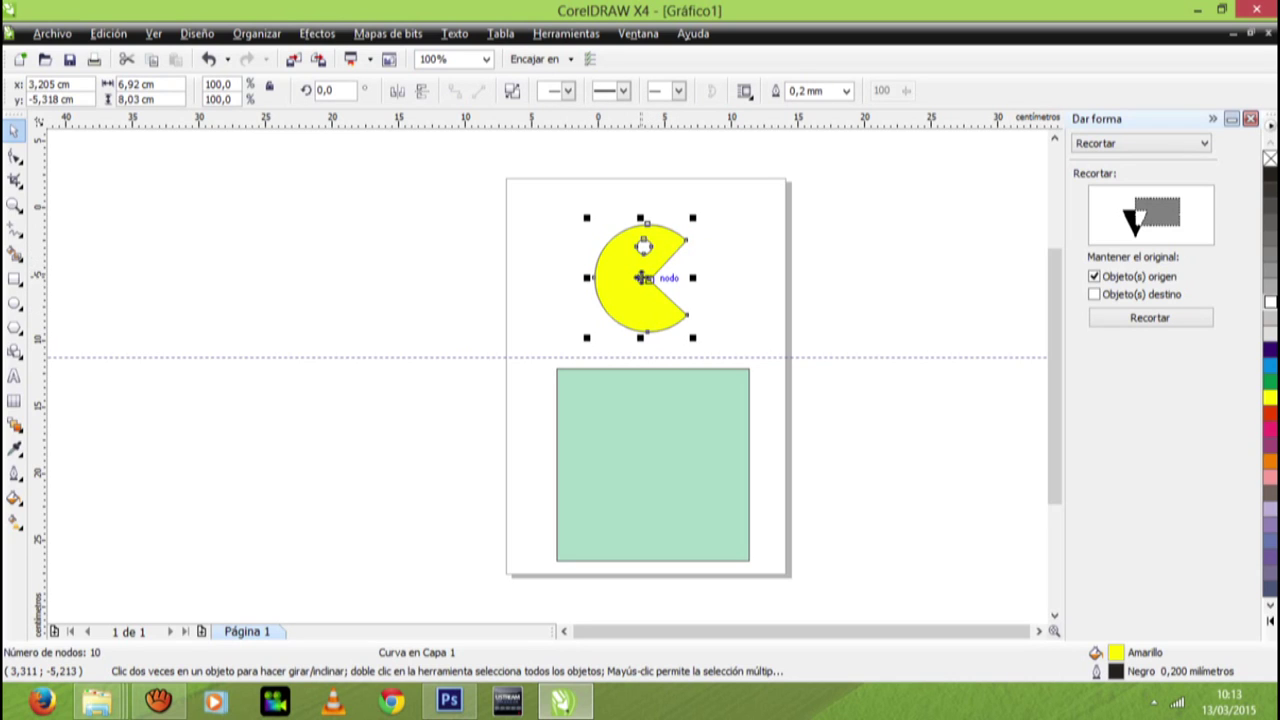
{"action": "left_click_drag", "start_coordinate": [643, 278], "coordinate": [643, 472]}
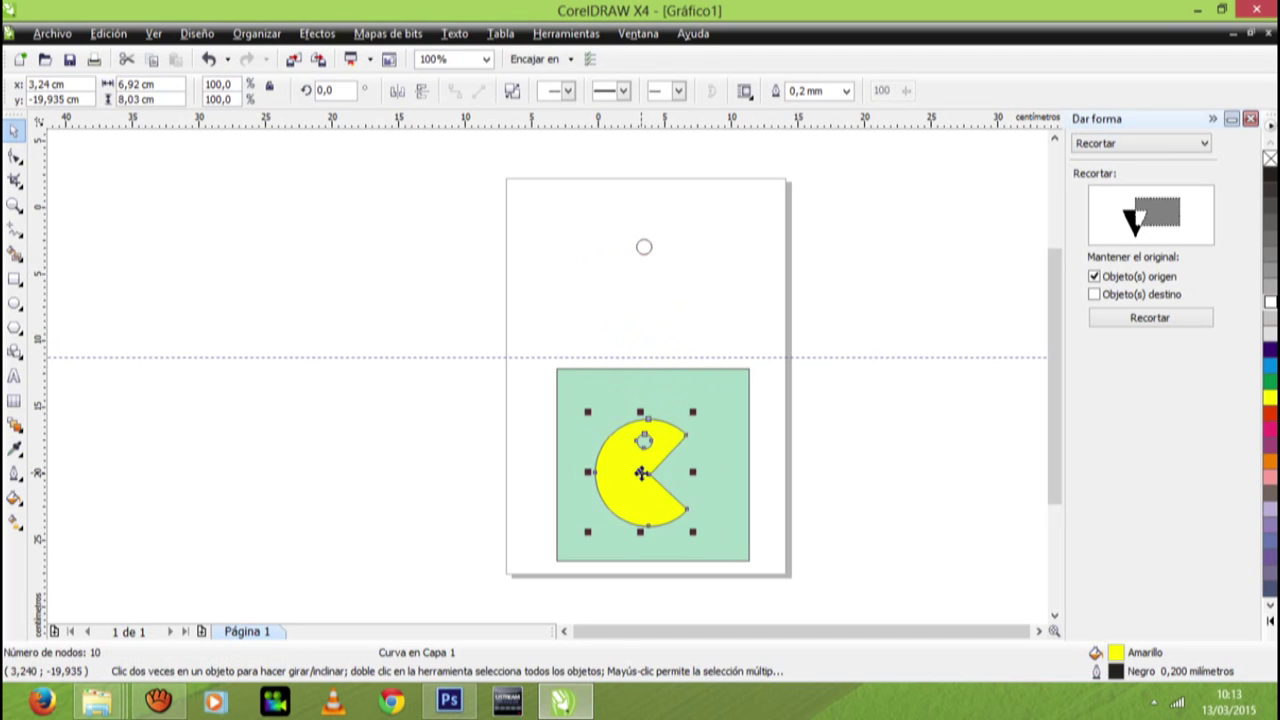
Delete the leftover white eye circle from the upper part of the page.
{"action": "left_click", "coordinate": [724, 268]}
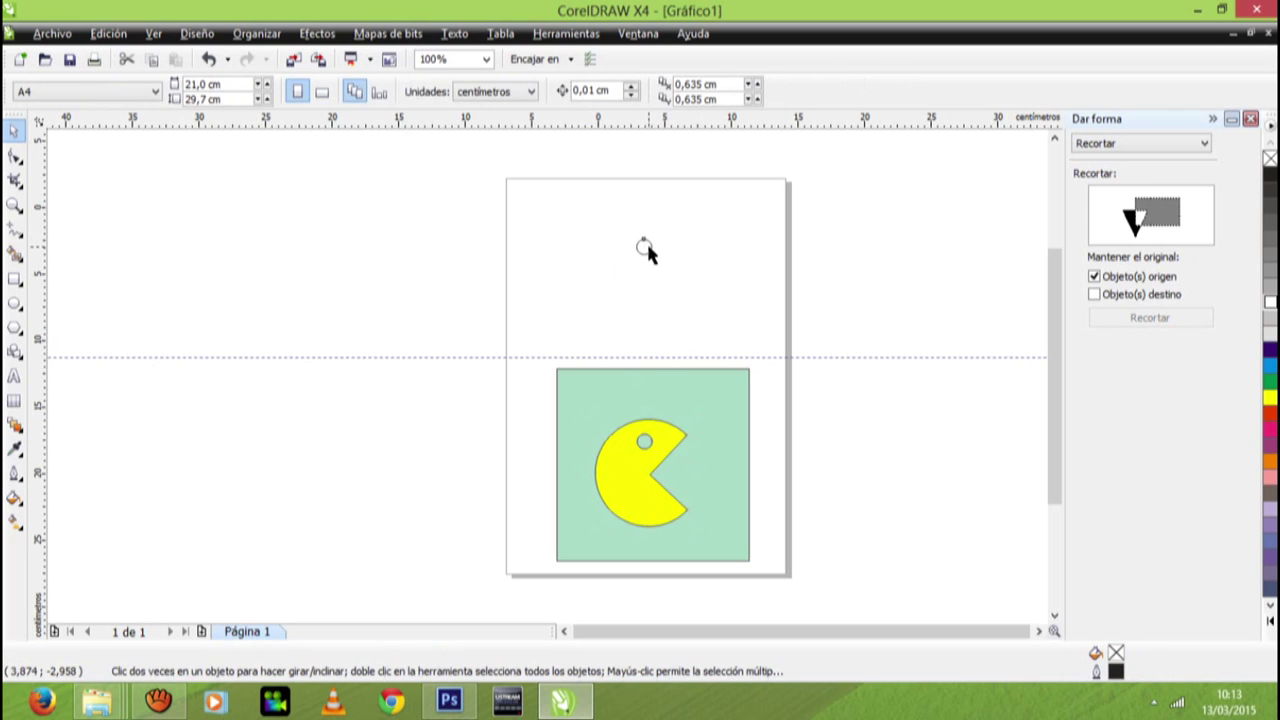
{"action": "left_click", "coordinate": [645, 246]}
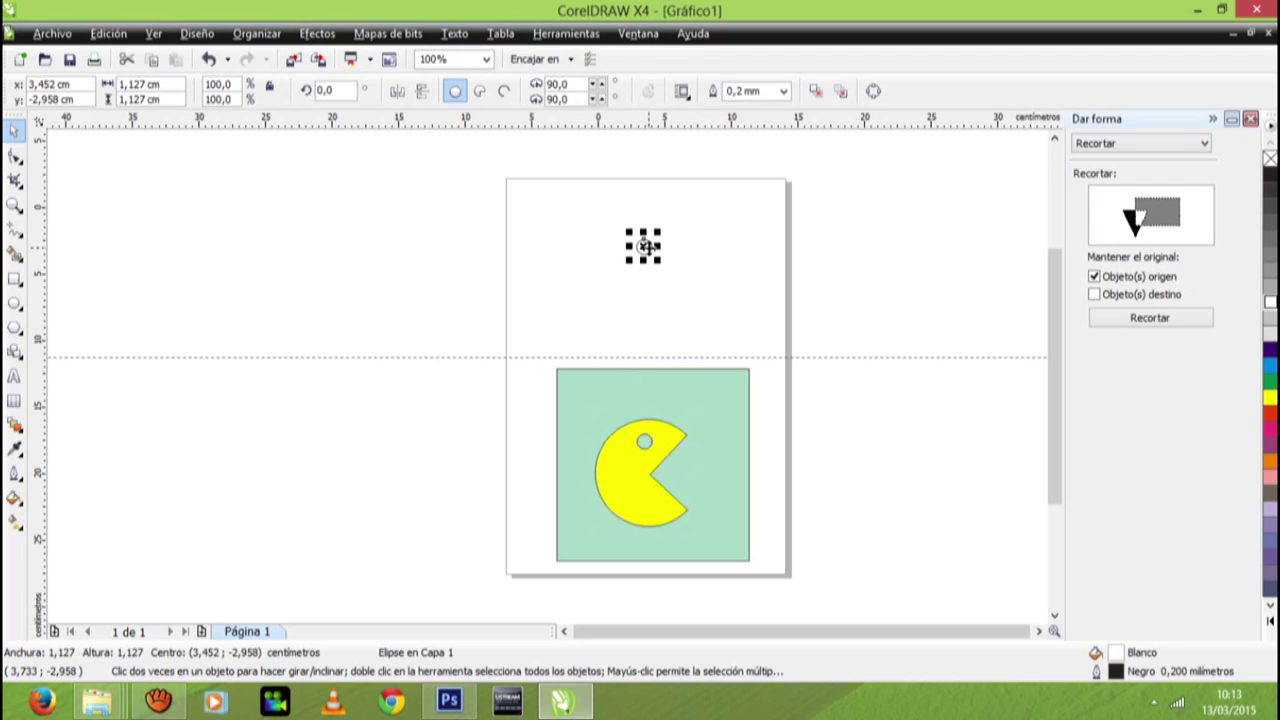
{"action": "key", "text": "Delete"}
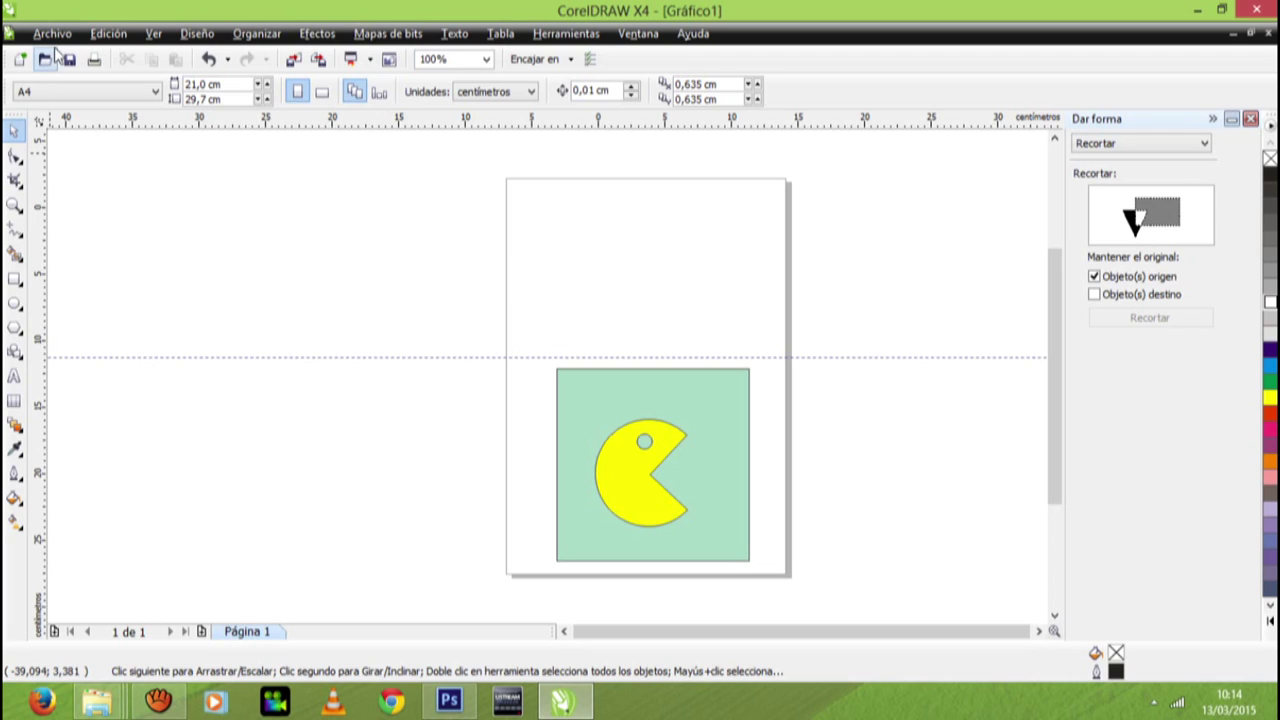
{"action": "left_click", "coordinate": [18, 283]}
{"action": "right_click", "coordinate": [20, 284]}
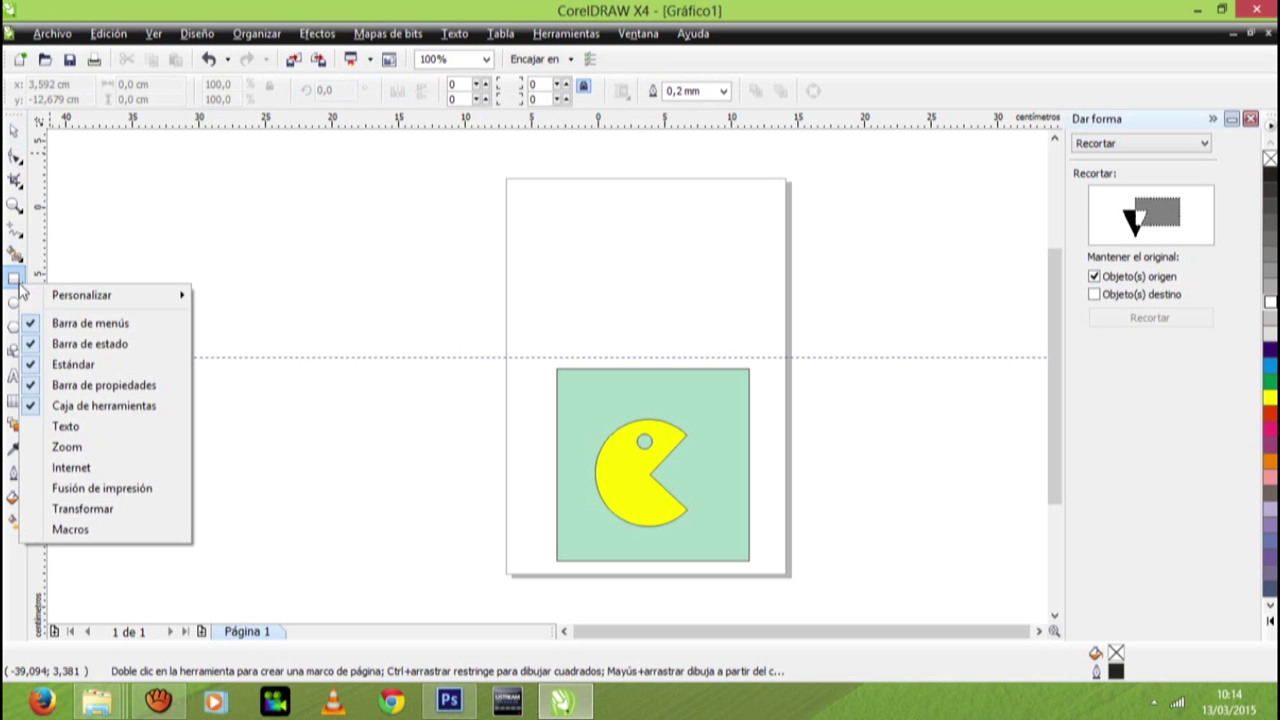
{"action": "left_click", "coordinate": [280, 281]}
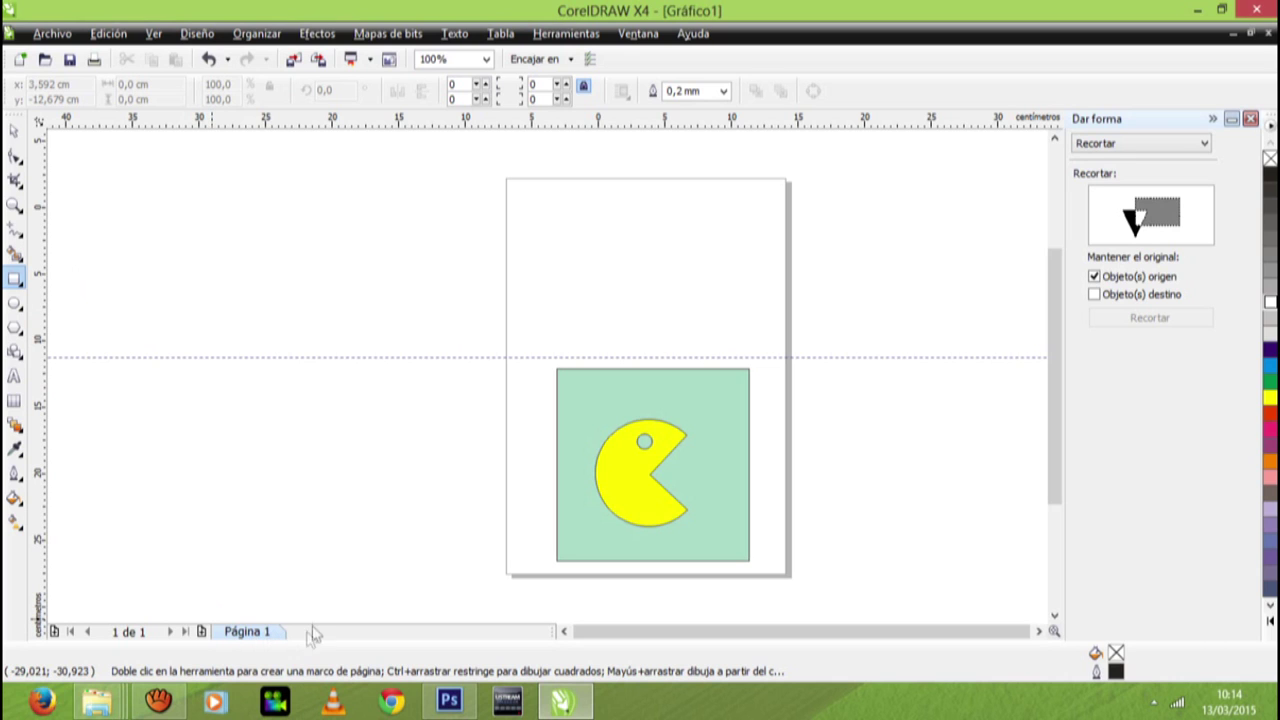
Open the file commands for the current drawing.
{"action": "left_click", "coordinate": [44, 34]}
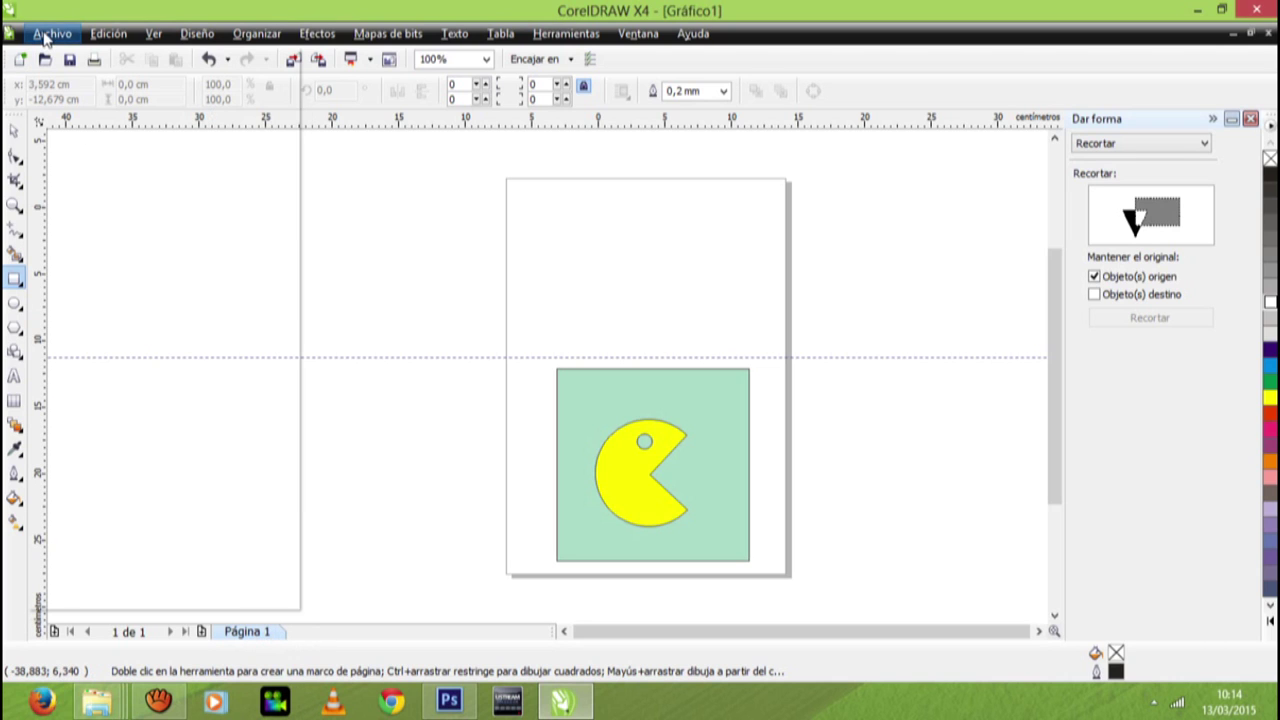